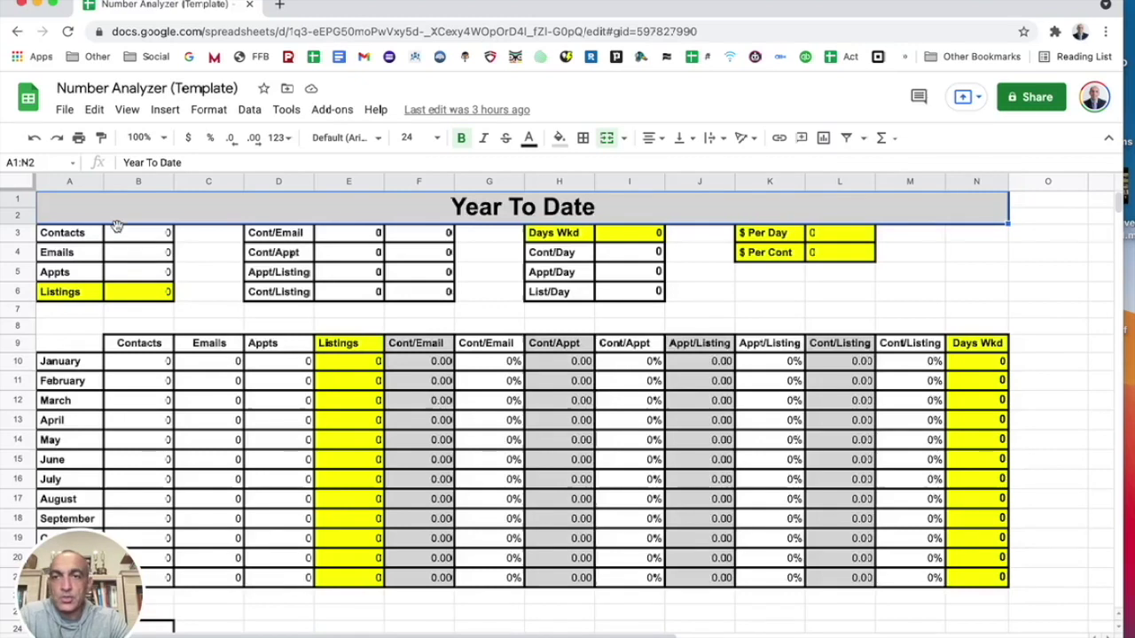
- Review the Year To Date summary totals for contacts, emails, appointments and listings, and the Agent Input closing percentage and average commission
left_click(151, 239)
left_click(164, 255)
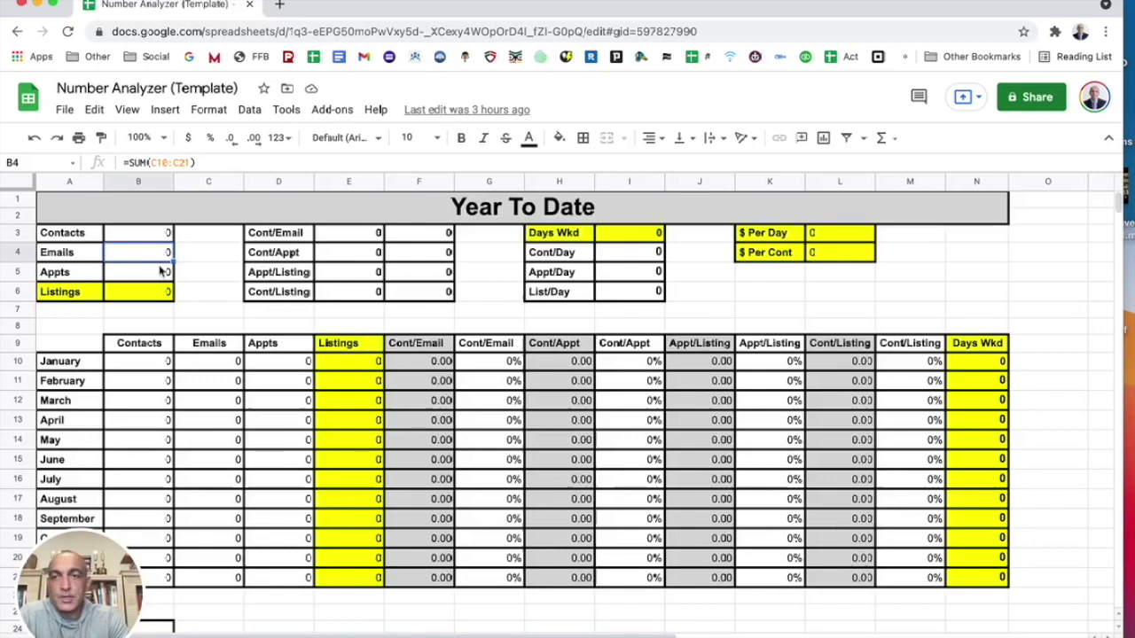
left_click(158, 276)
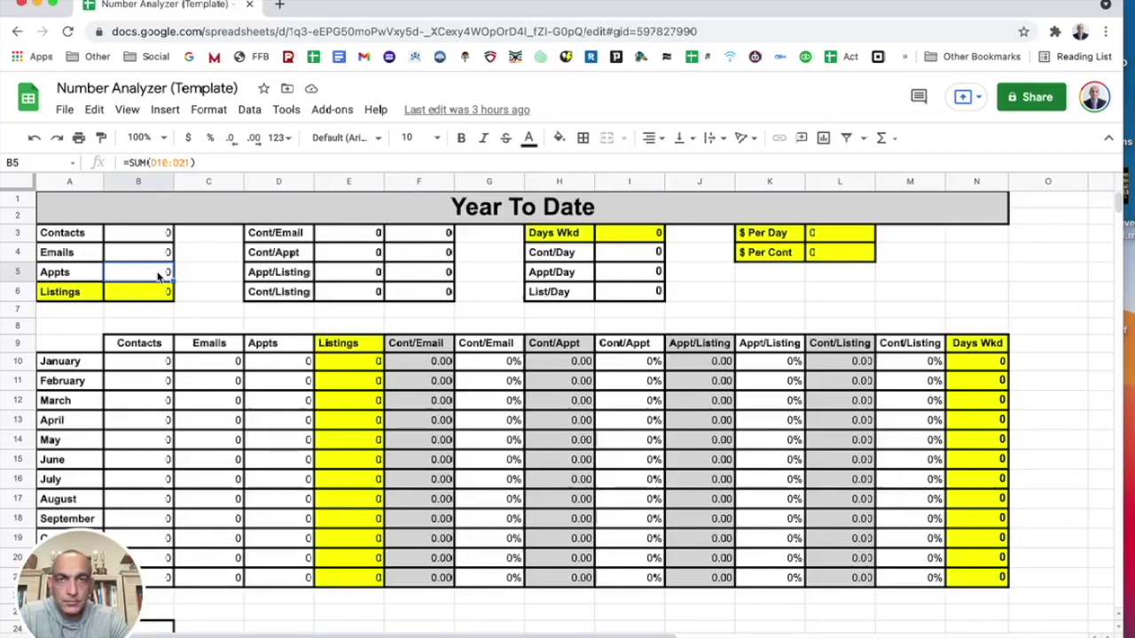
left_click(164, 298)
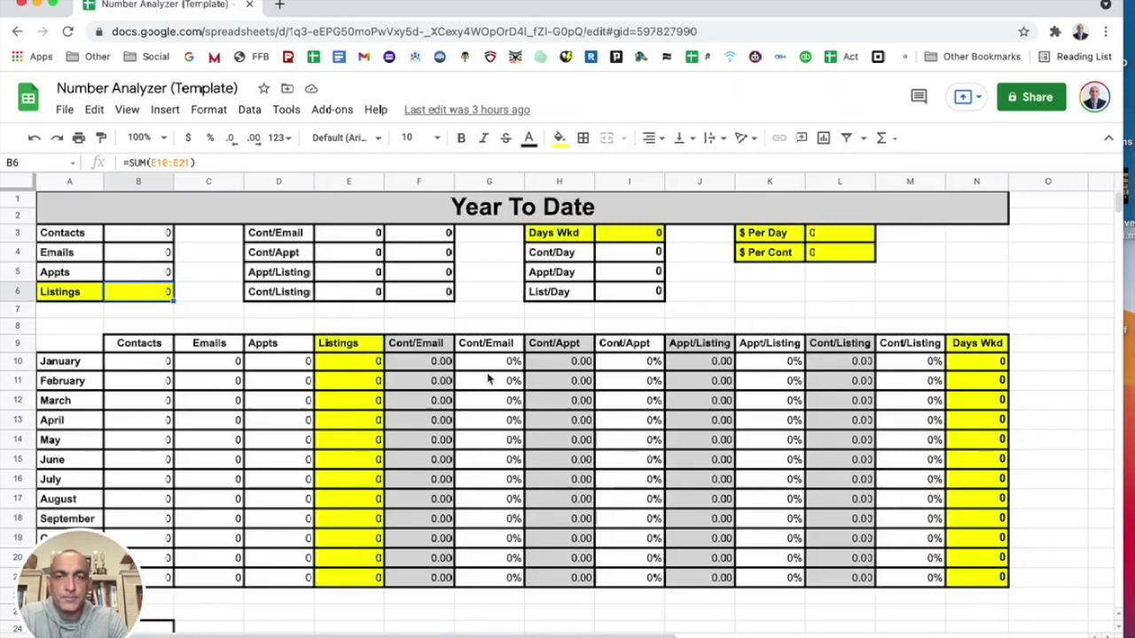
scroll(487, 379, "down", 2)
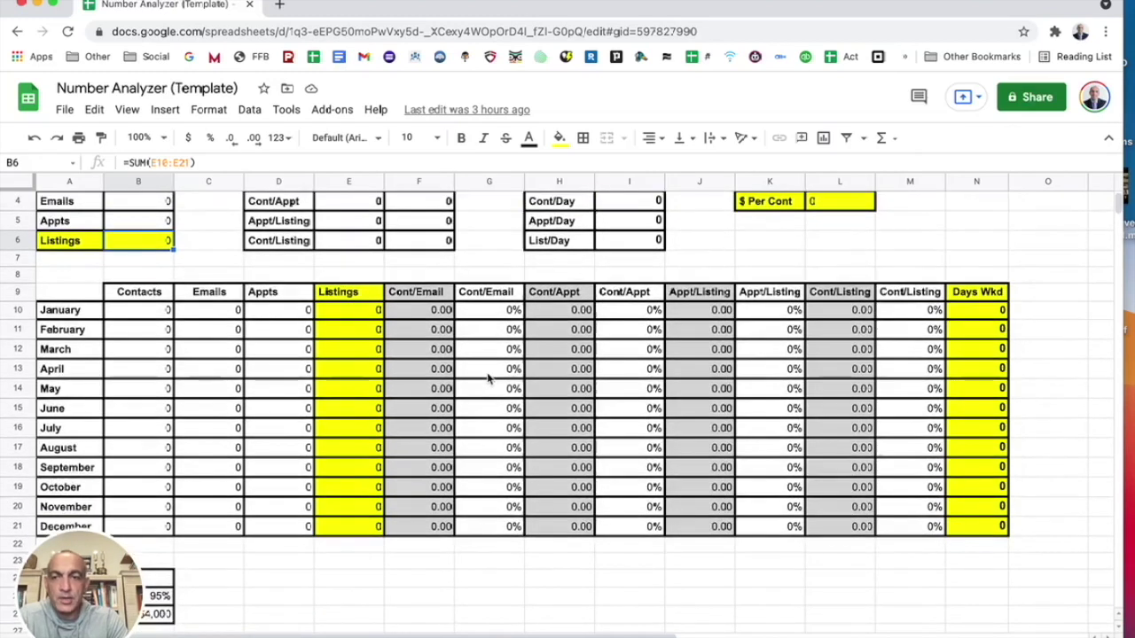
scroll(487, 378, "down", 4)
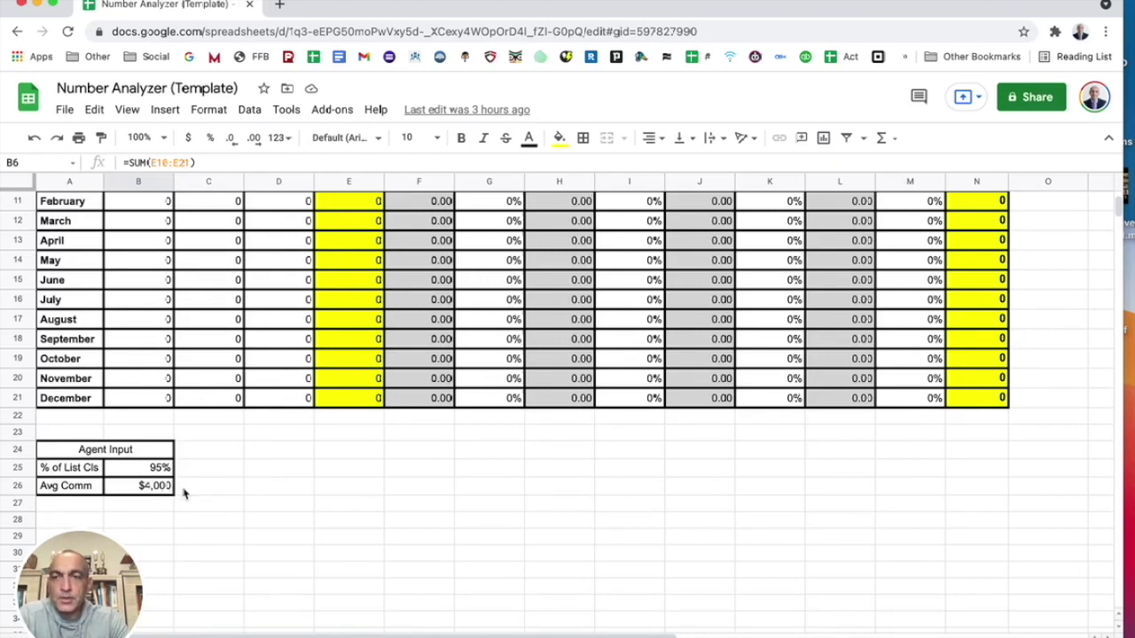
left_click(152, 491)
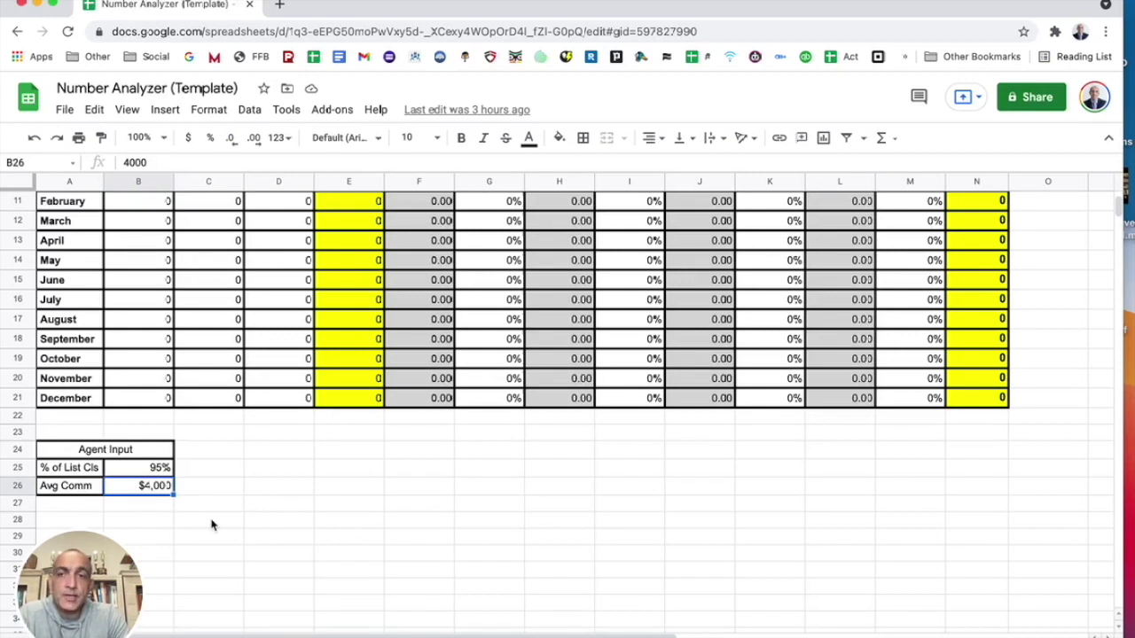
left_click(146, 470)
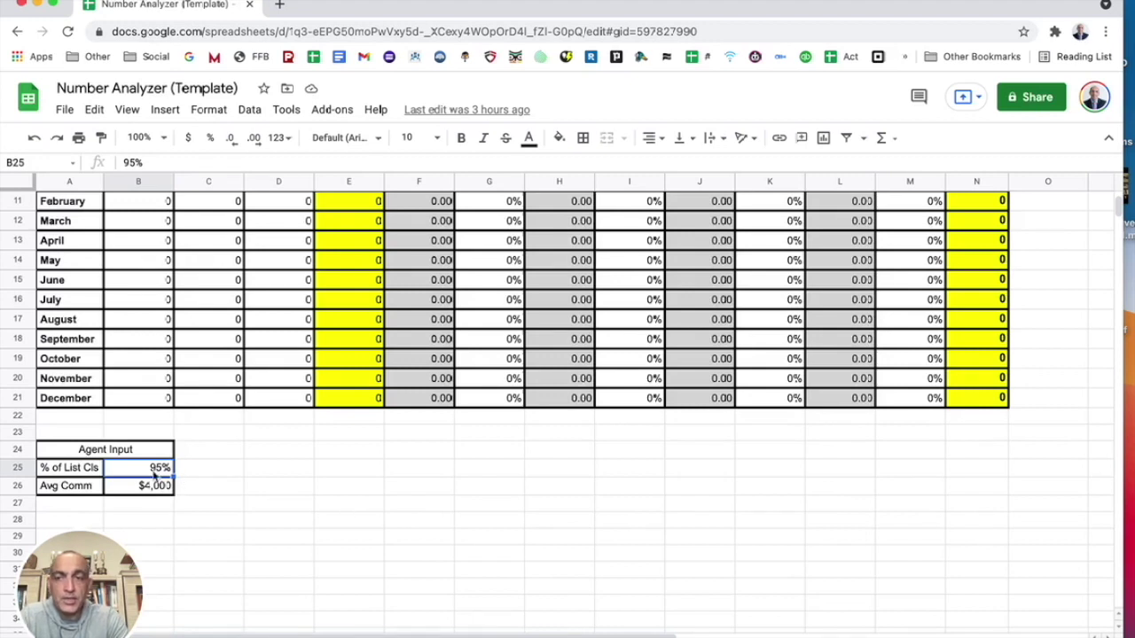
left_click(220, 471)
scroll(270, 463, "up", 5)
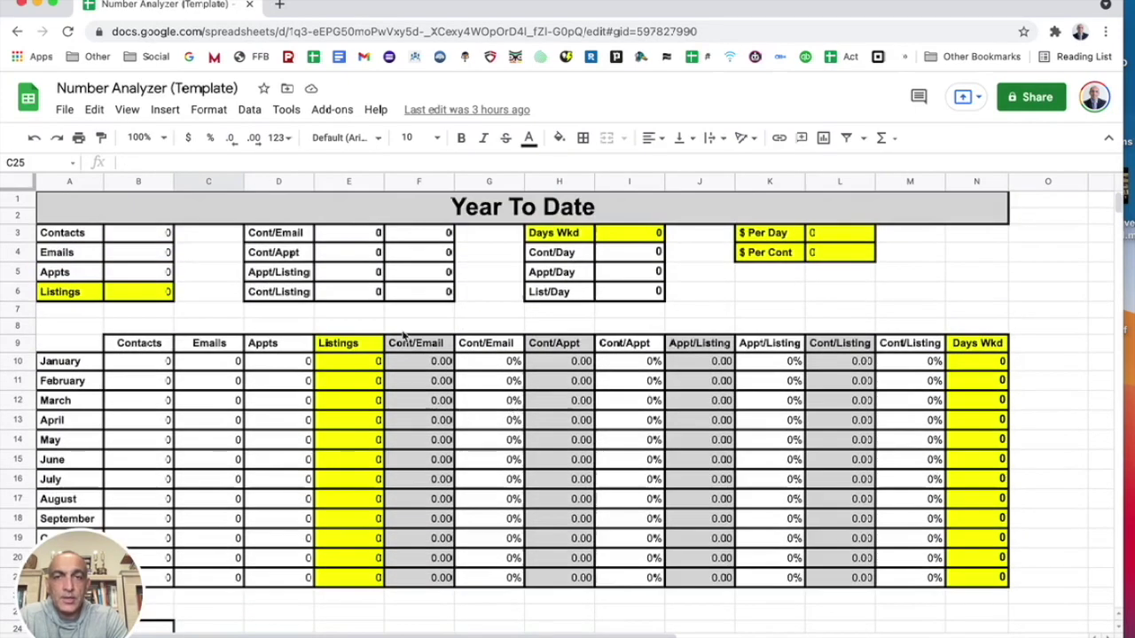
scroll(324, 379, "down", 1)
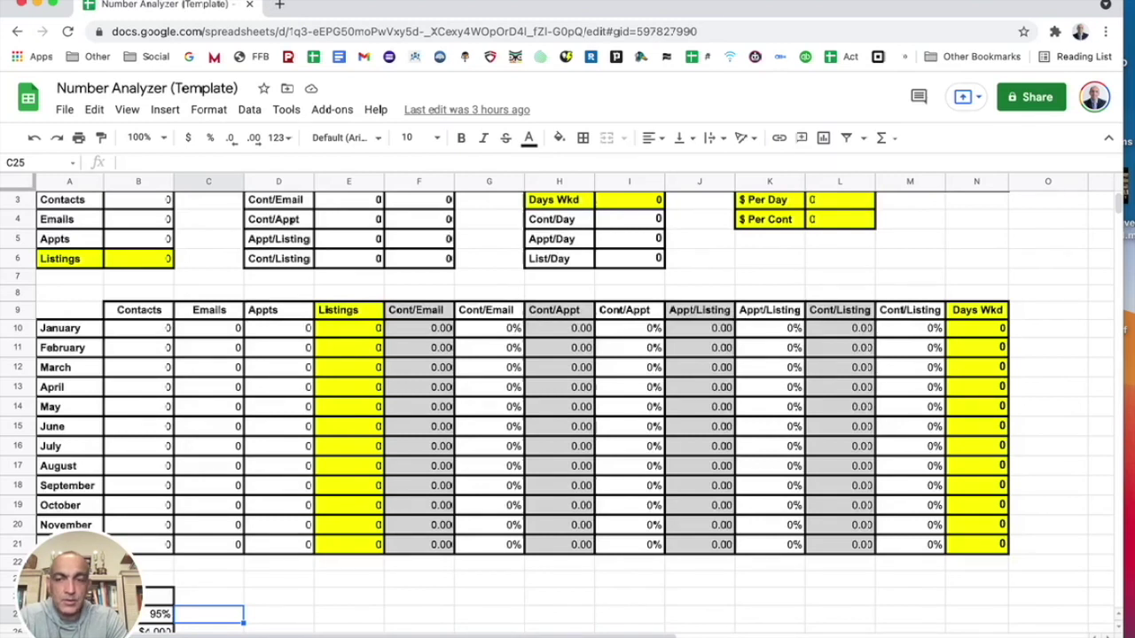
- On the January sheet, record day 1 with 25 contacts, 5 emails and 2 appointments, leaving its listing blank
key("ctrl+shift+Page_Up")
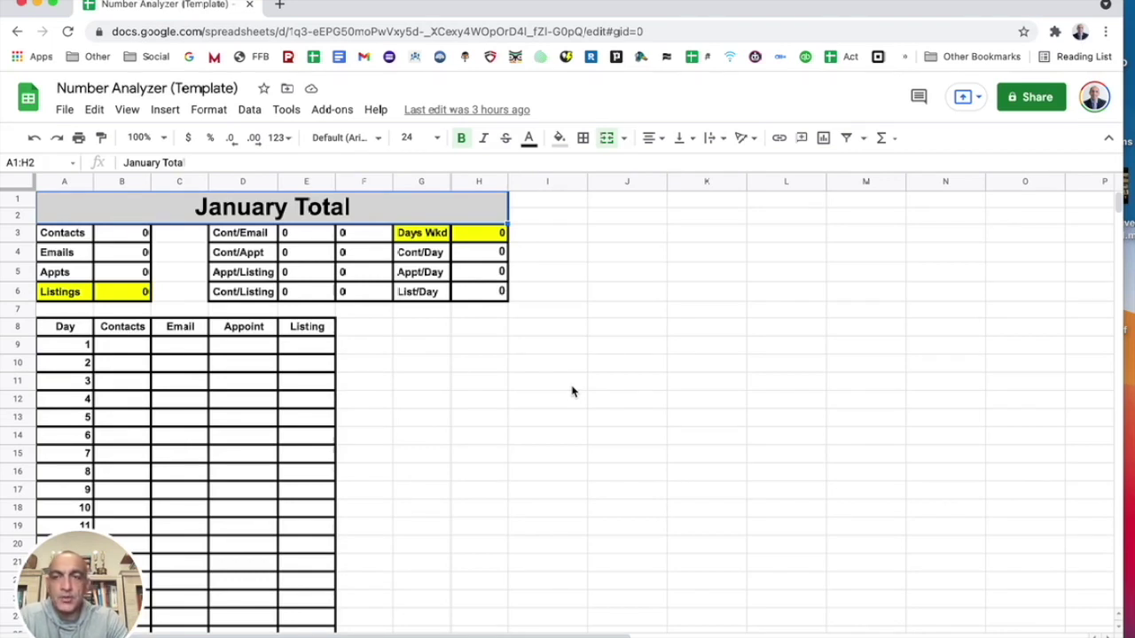
left_click(119, 346)
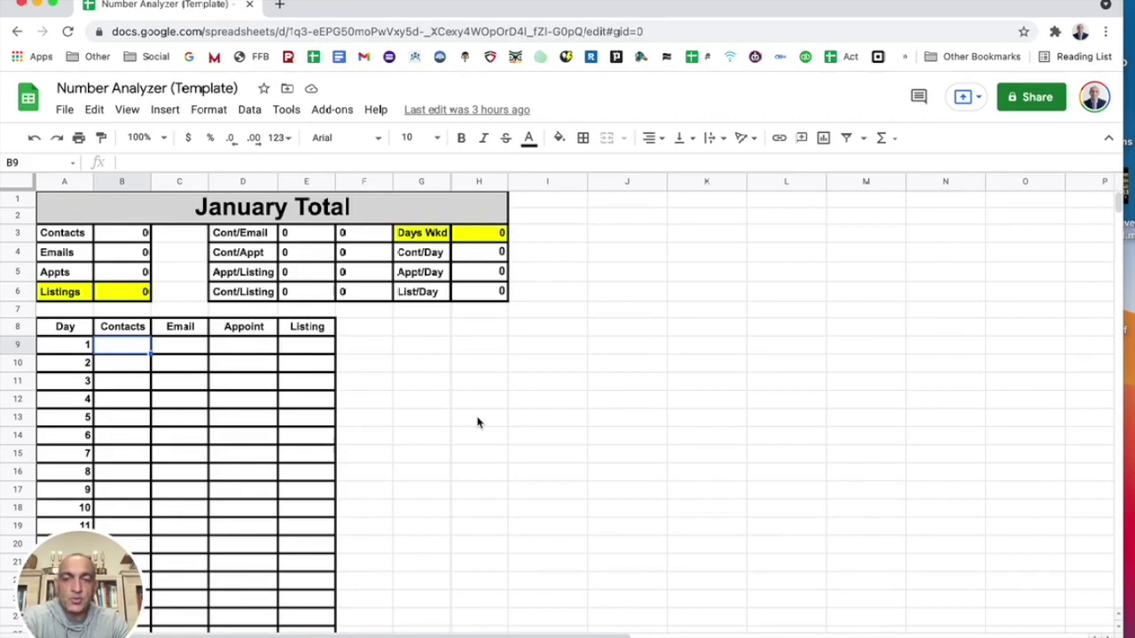
type("25")
key("Tab")
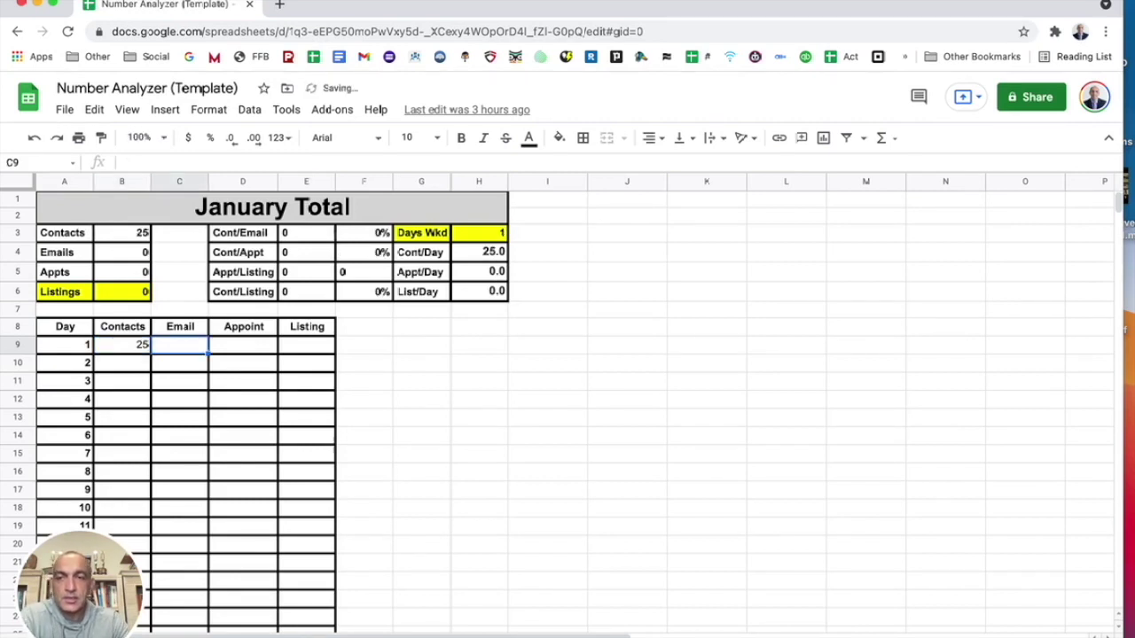
type("5")
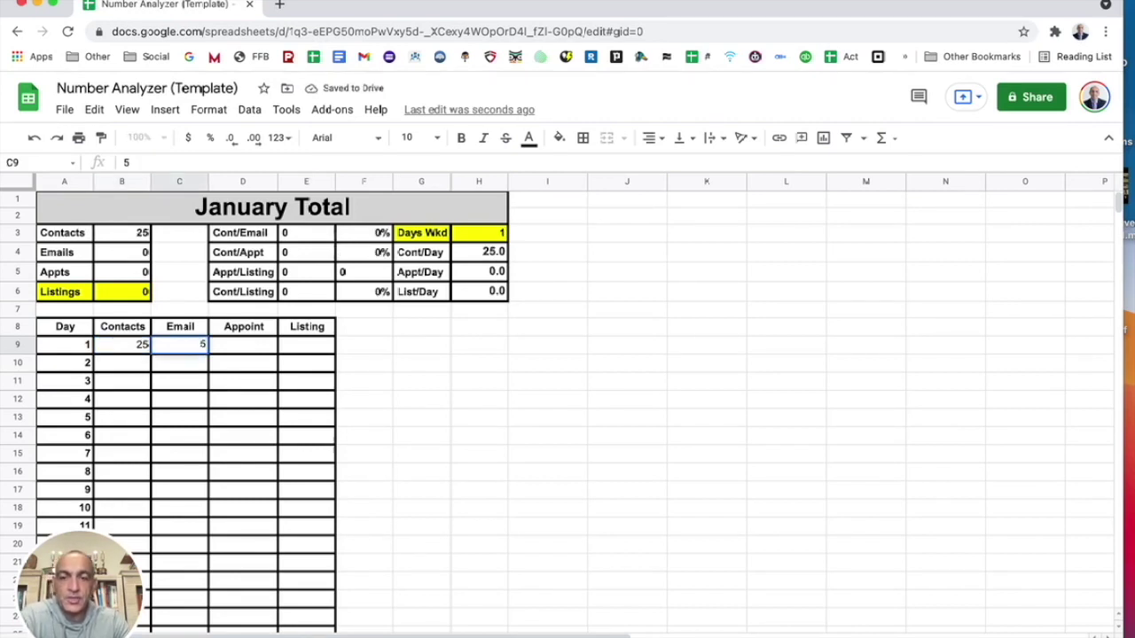
key("Tab")
type("2")
key("Tab")
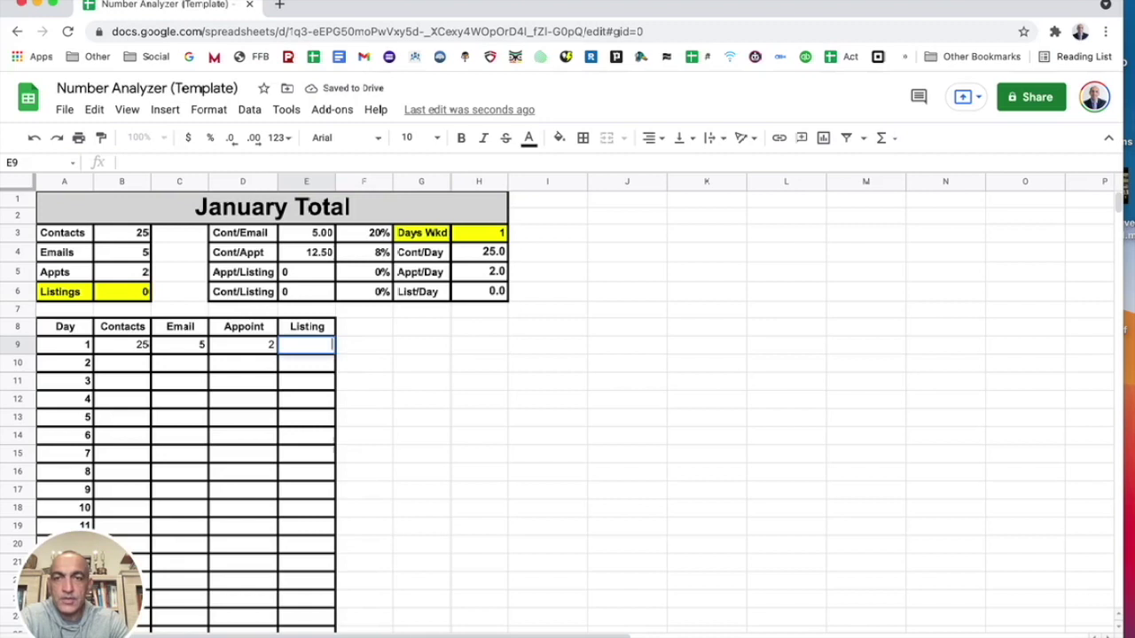
left_click(307, 363)
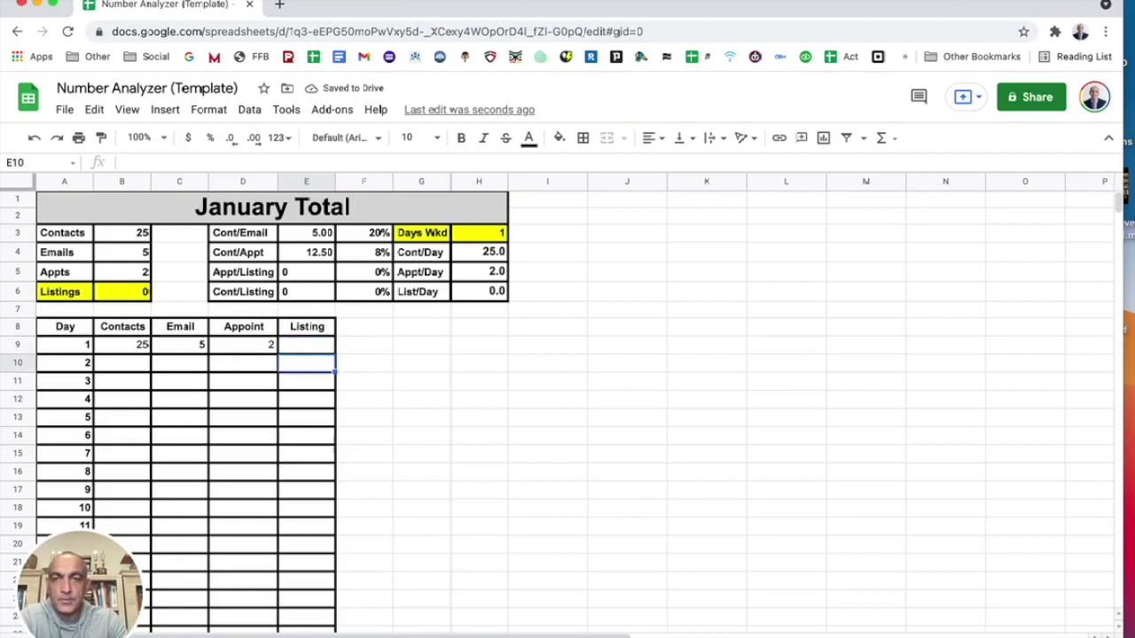
- Fill in the January day 2 row with 30 contacts, 6 emails, 1 appointment and 1 listing
left_click(130, 370)
type("30")
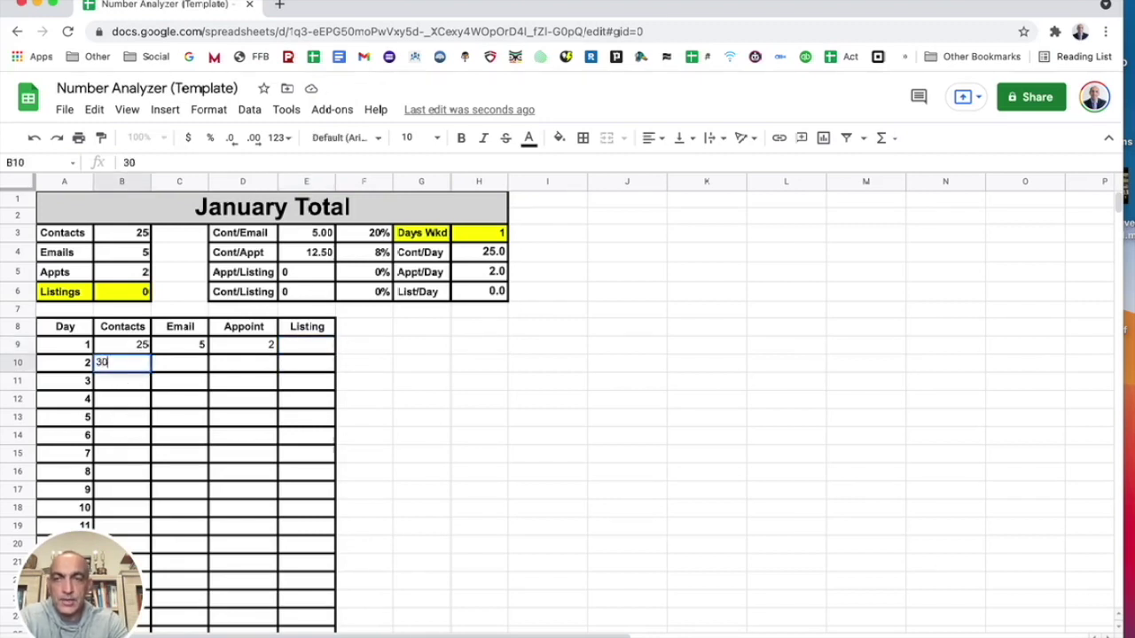
key("Tab")
type("6")
key("Tab")
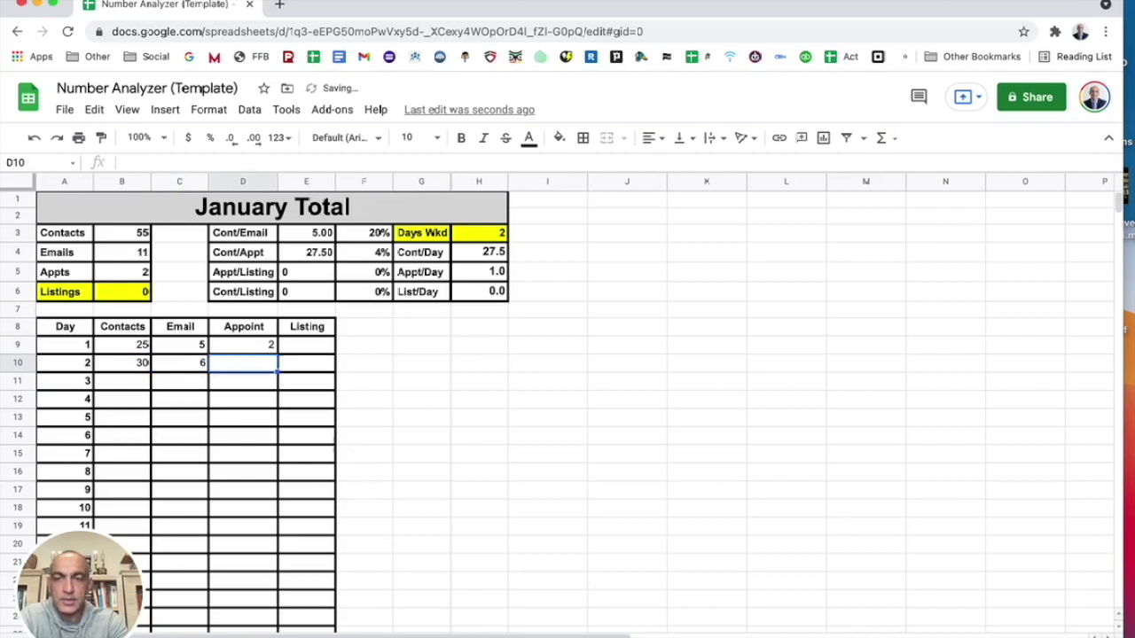
type("1")
key("Tab")
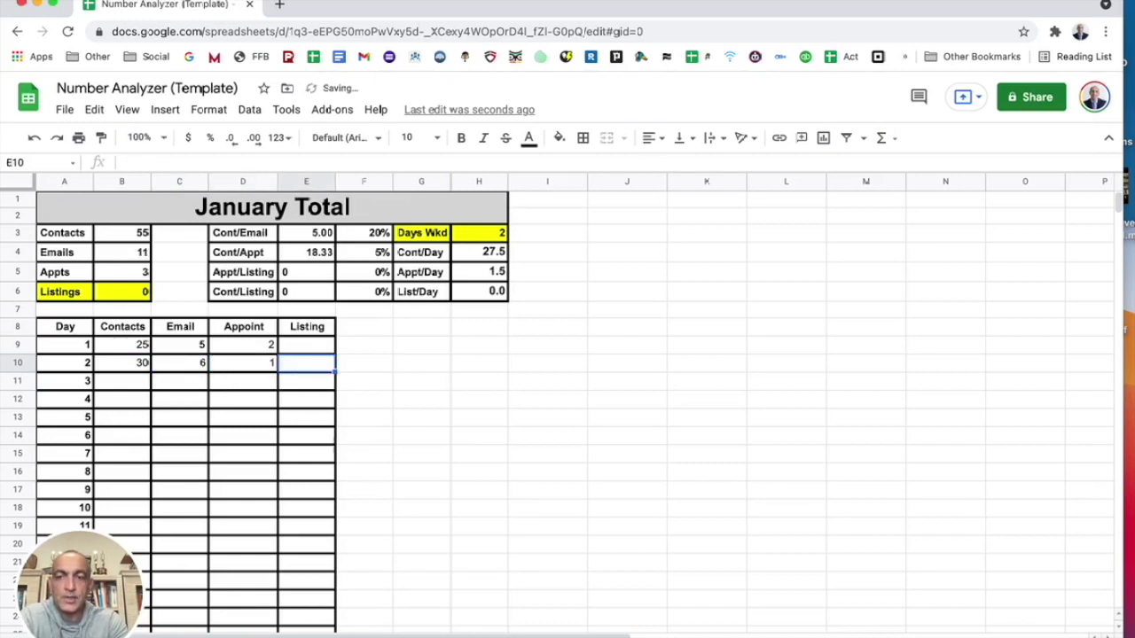
type("1")
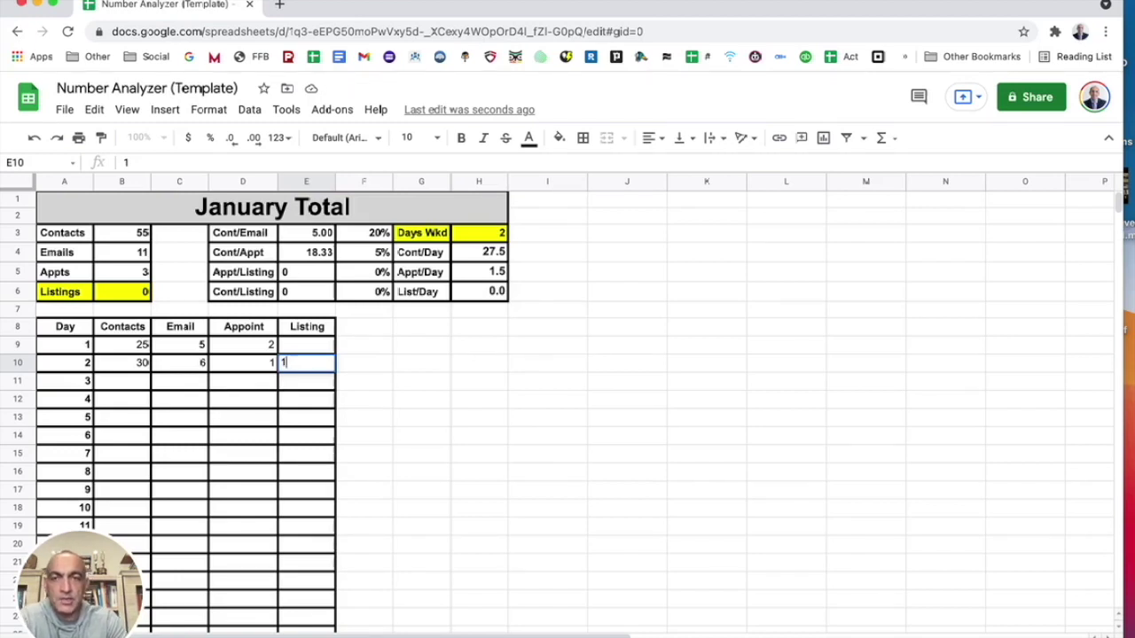
key("Return")
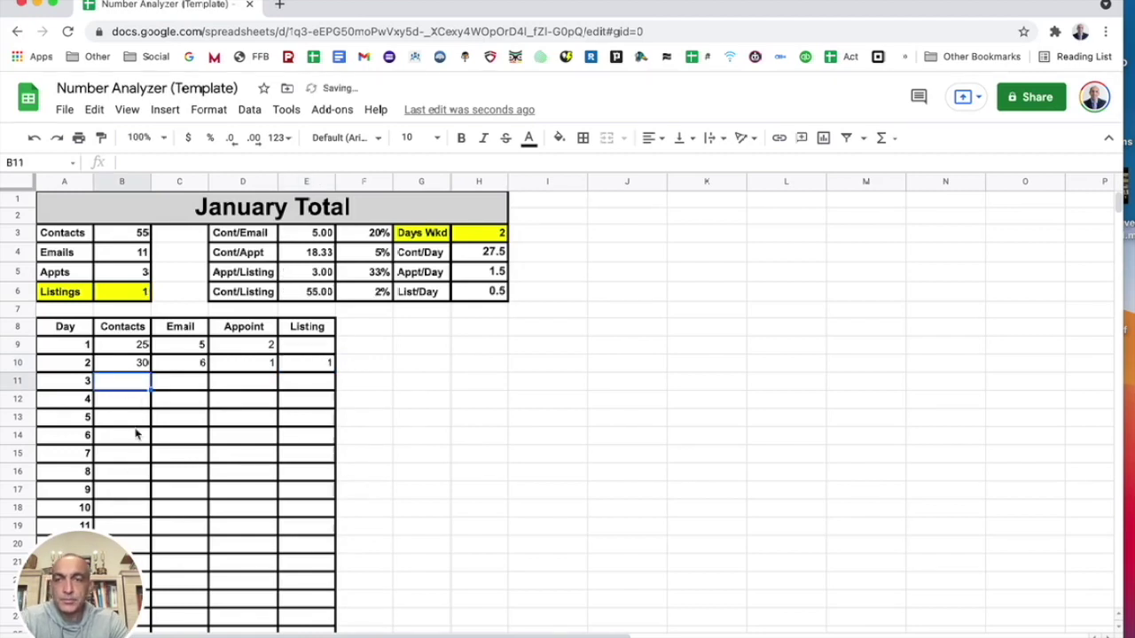
- Look over the January daily log through day 31 and examine the monthly totals for contacts, emails, appointments and listings
scroll(245, 487, "down", 5)
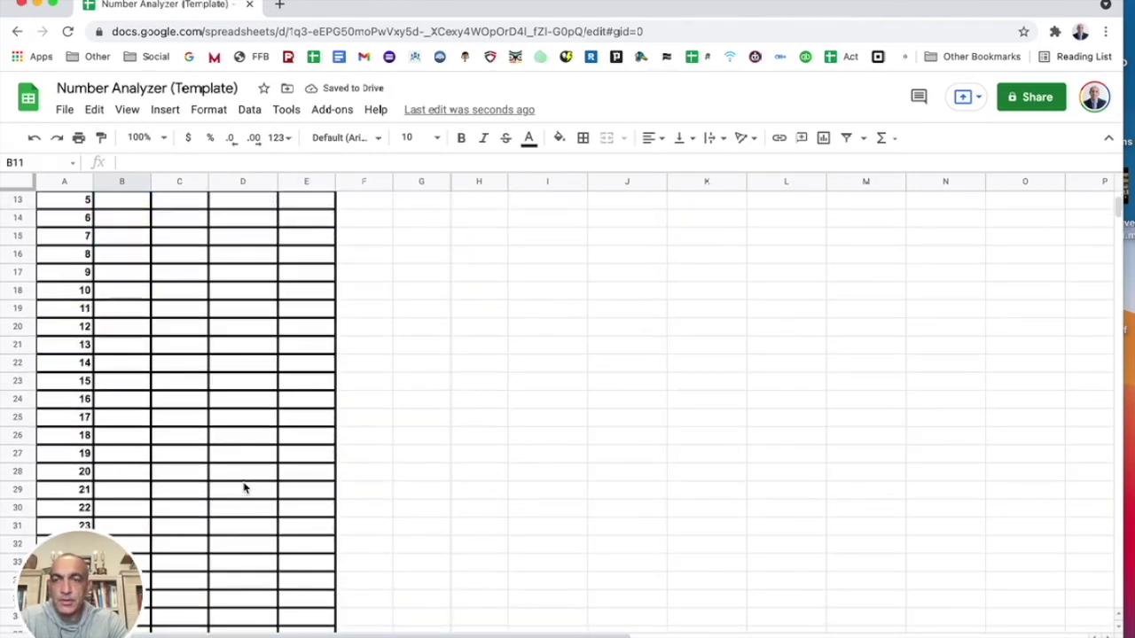
left_click(122, 507)
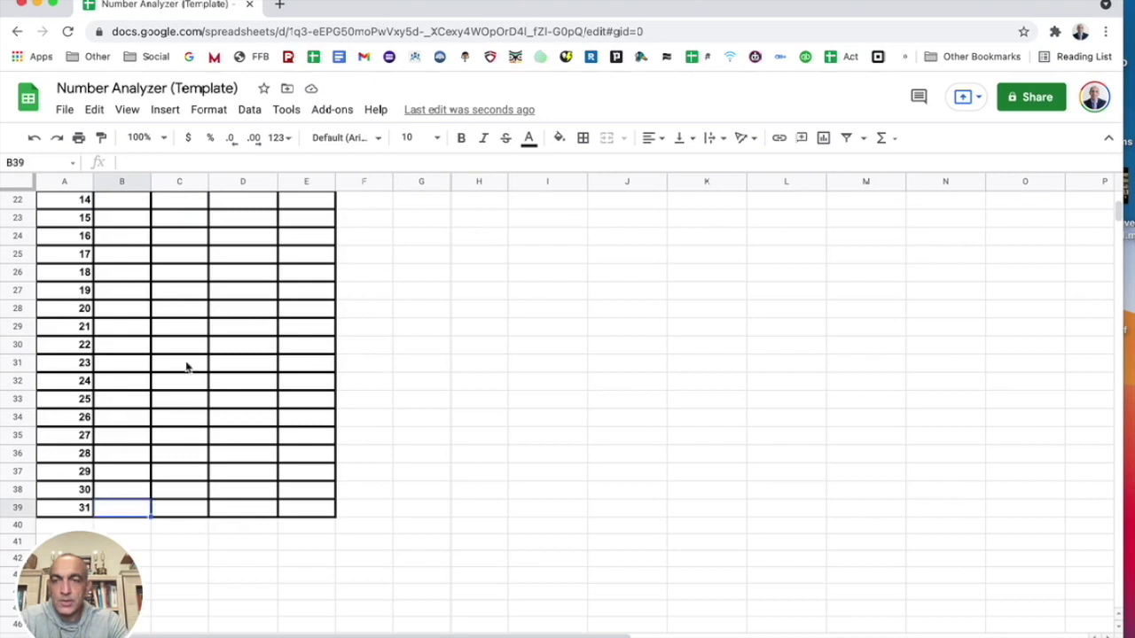
scroll(193, 361, "up", 1)
scroll(193, 361, "up", 3)
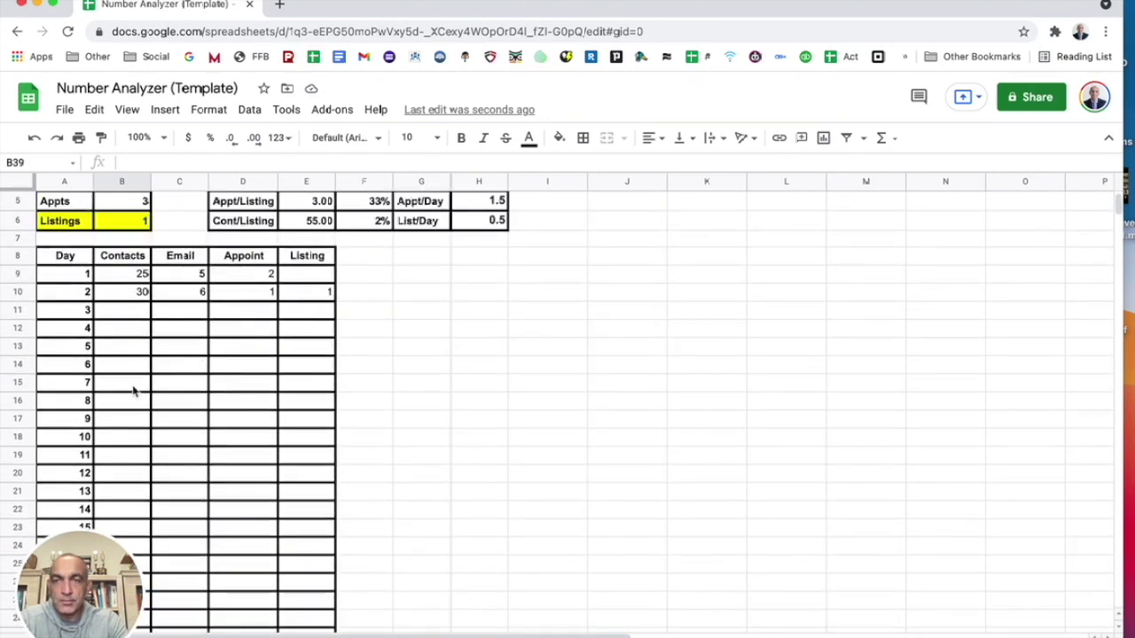
scroll(239, 413, "up", 2)
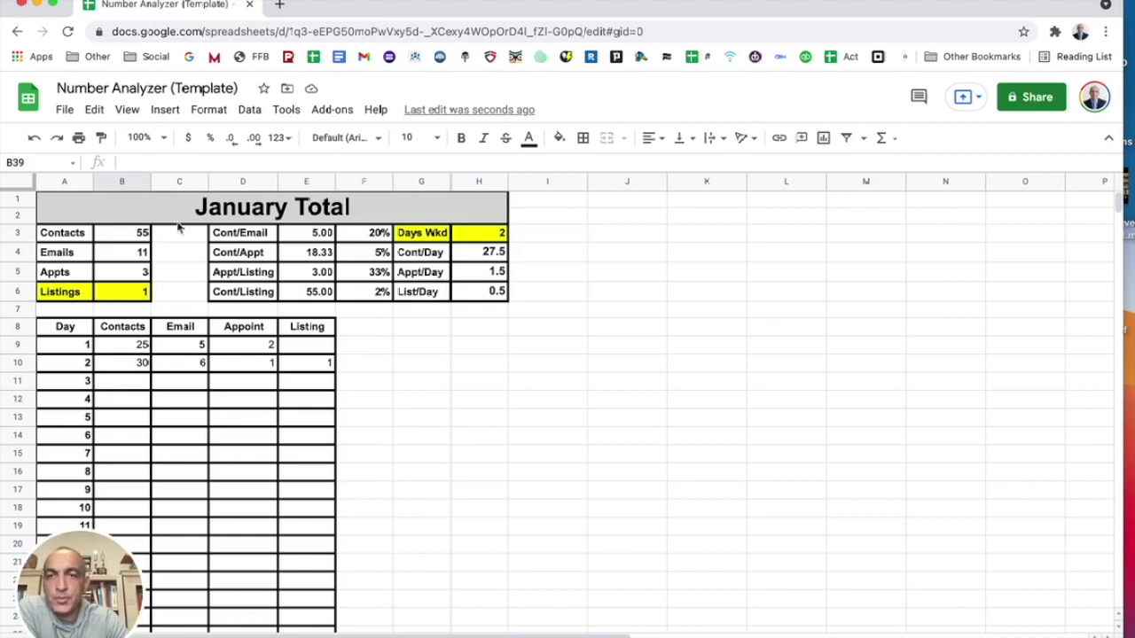
left_click(274, 221)
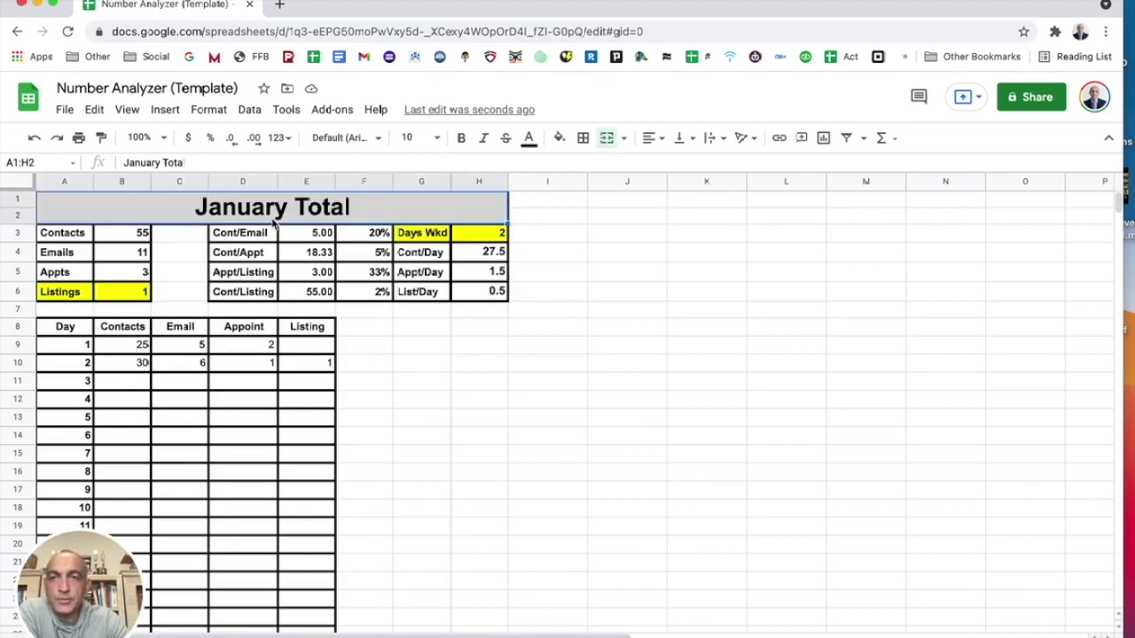
left_click(125, 243)
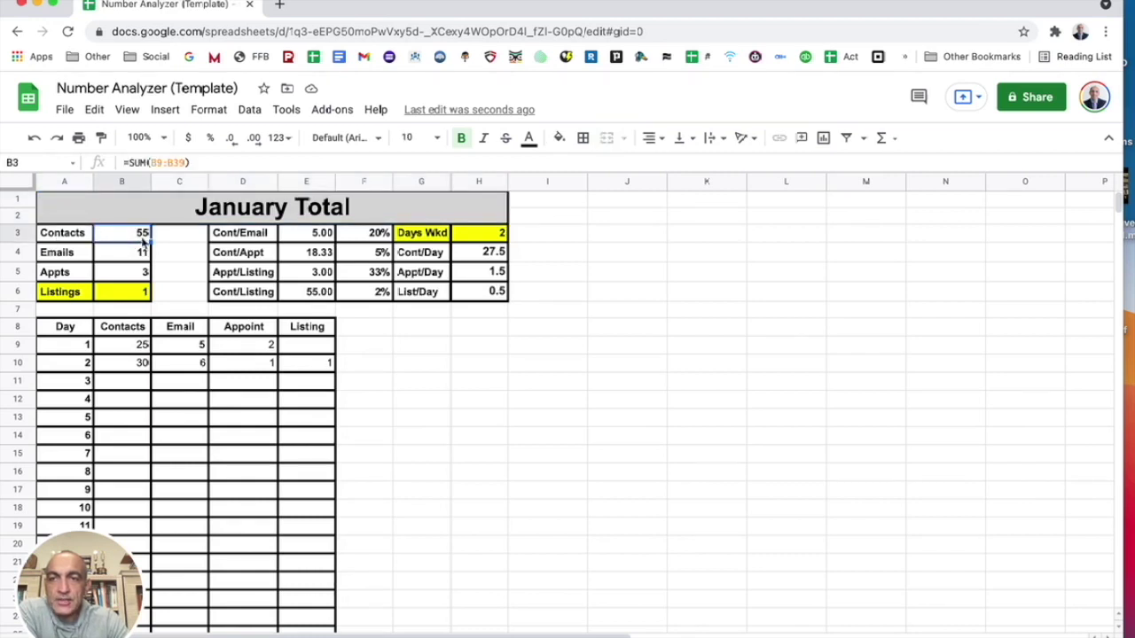
left_click(133, 254)
left_click(137, 275)
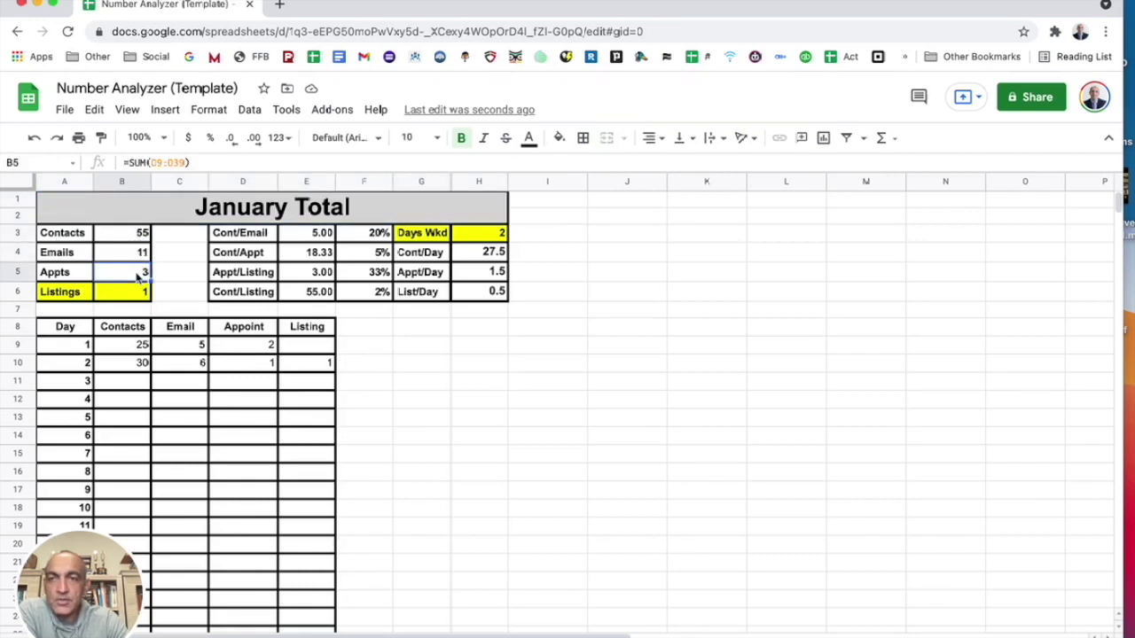
left_click(138, 295)
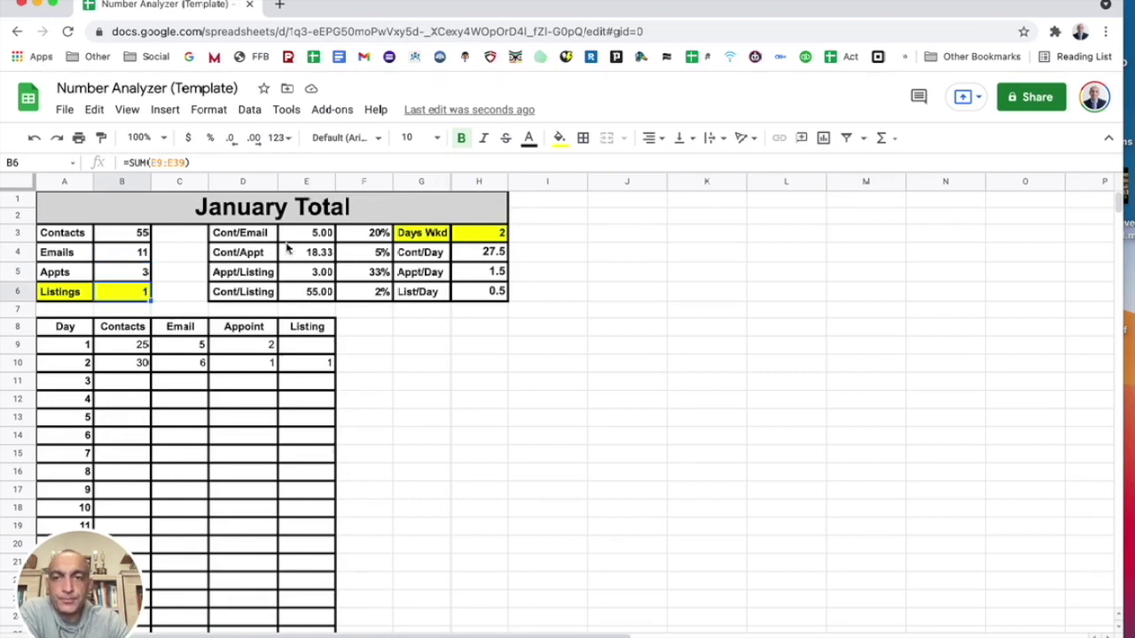
- Examine the January days-worked count and the per-day averages for contacts, appointments and listings
left_click(488, 246)
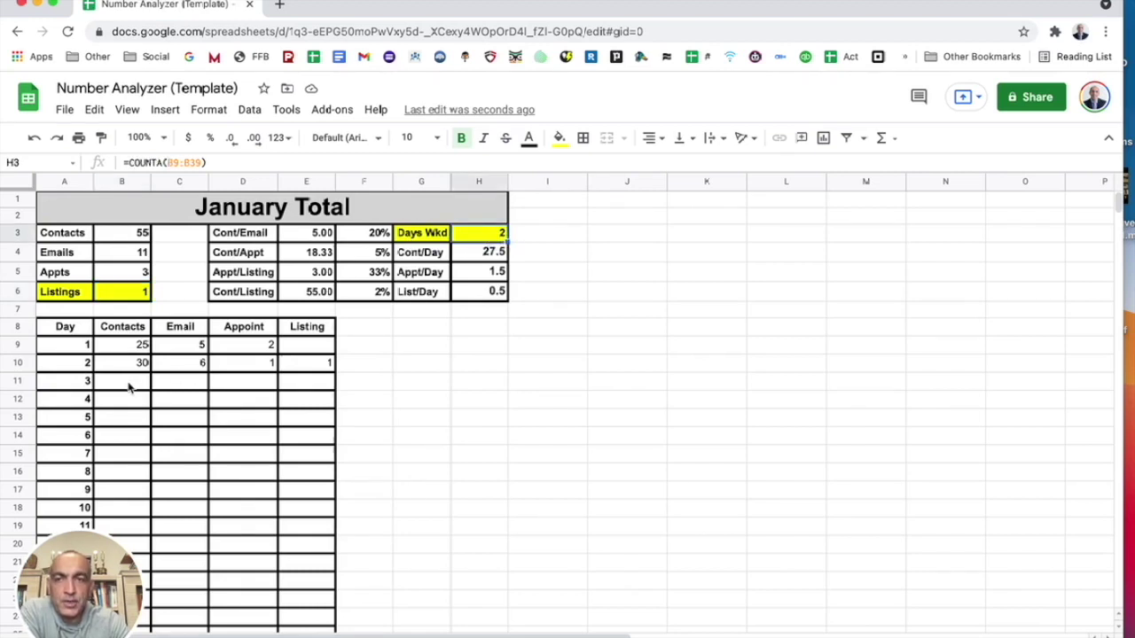
left_click(495, 257)
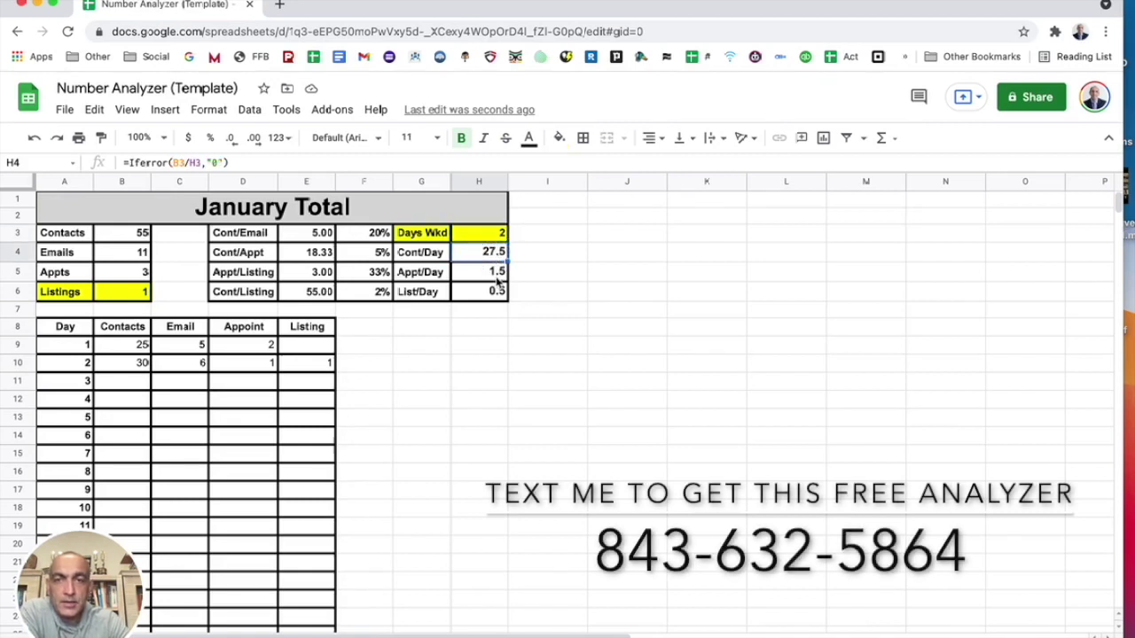
left_click(495, 275)
left_click(498, 294)
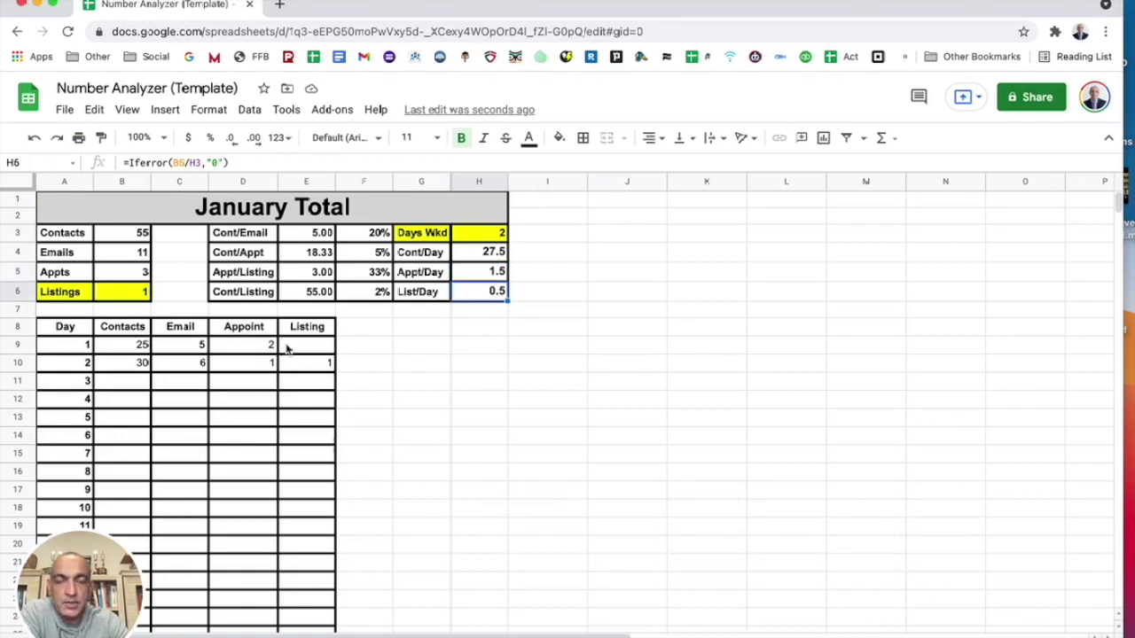
left_click(500, 278)
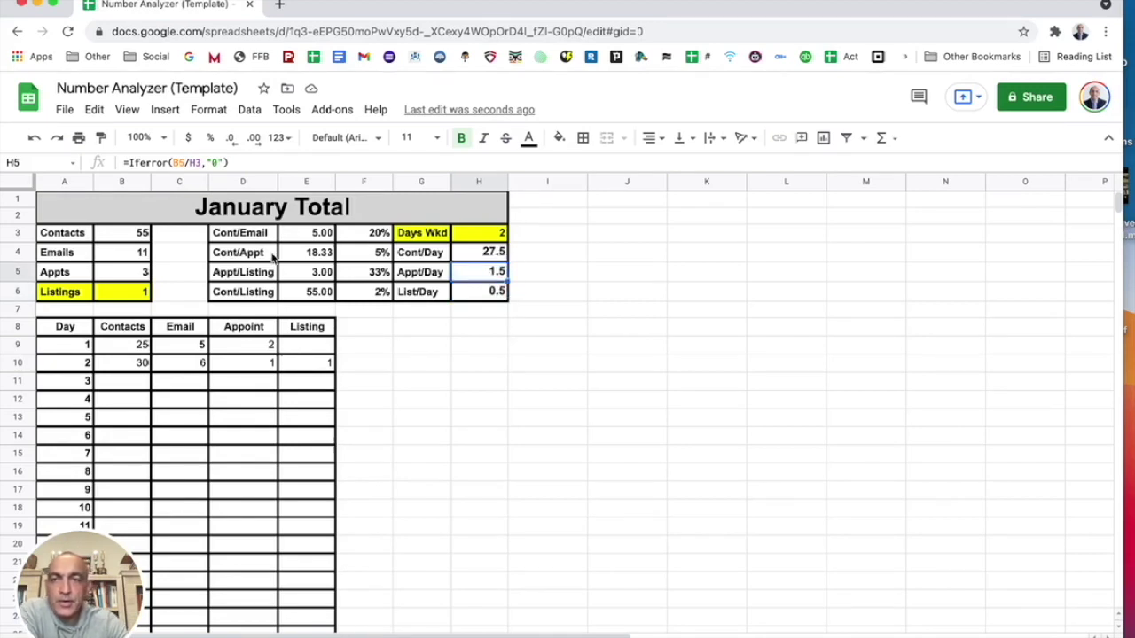
- Examine the contacts-per-email ratio in the January summary
left_click(301, 238)
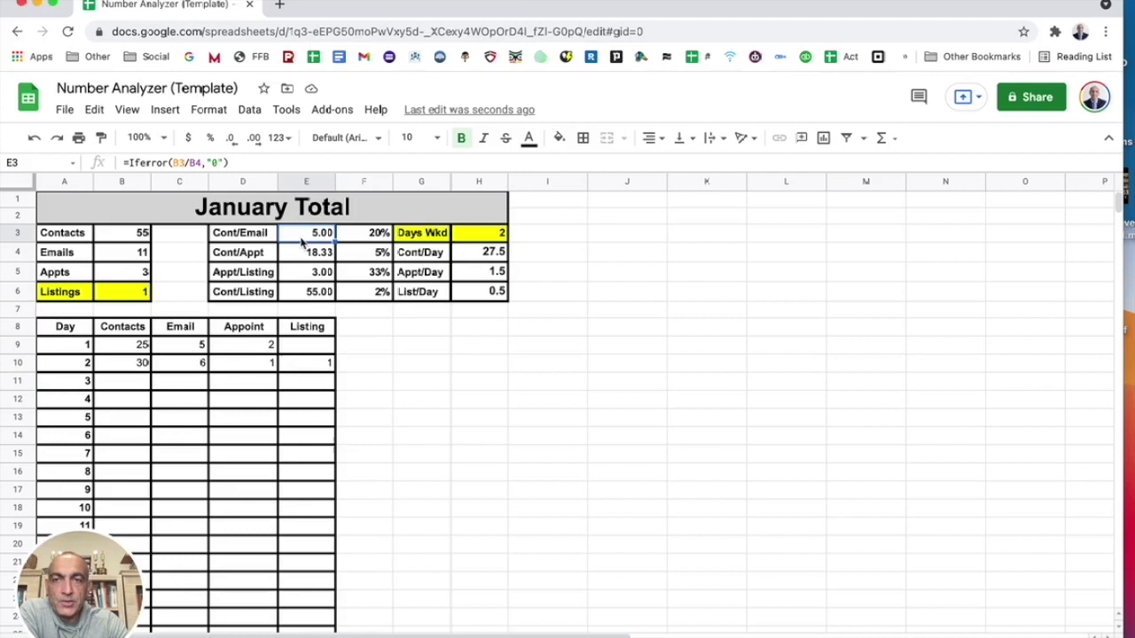
left_click(253, 239)
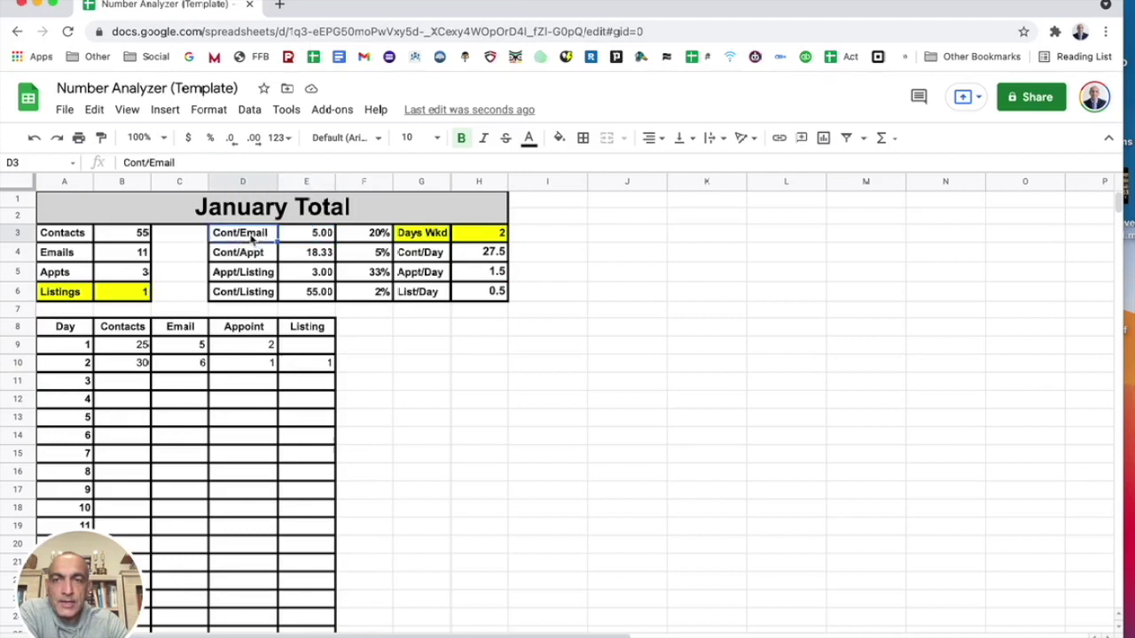
left_click(311, 241)
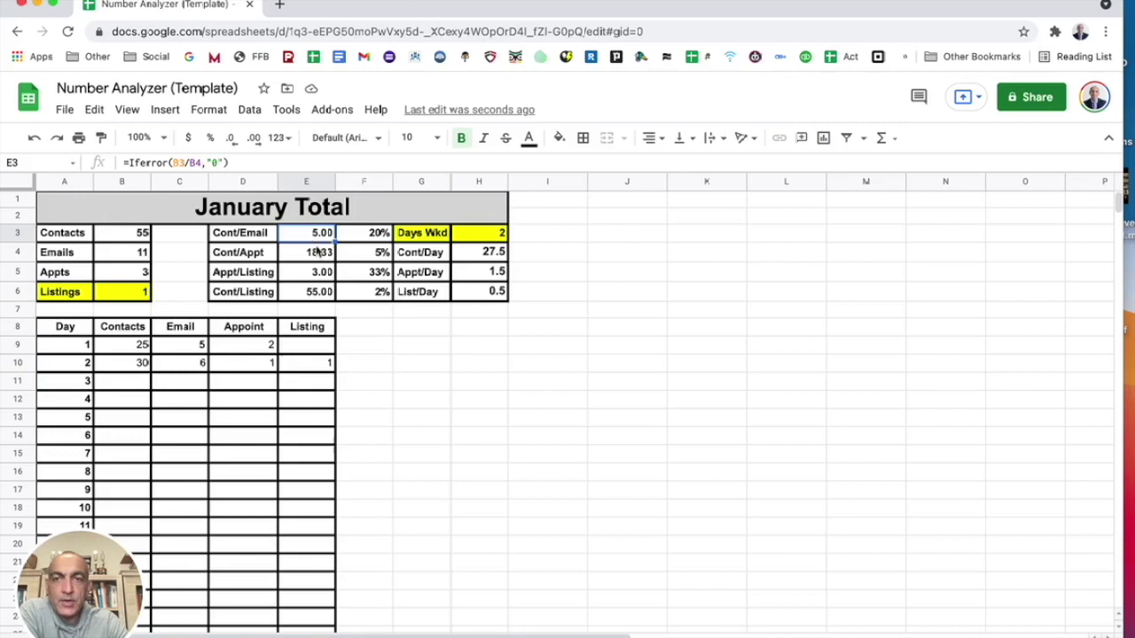
- Examine the contacts-per-appointment, appointments-per-listing and contacts-per-listing ratios in the January summary
left_click(236, 255)
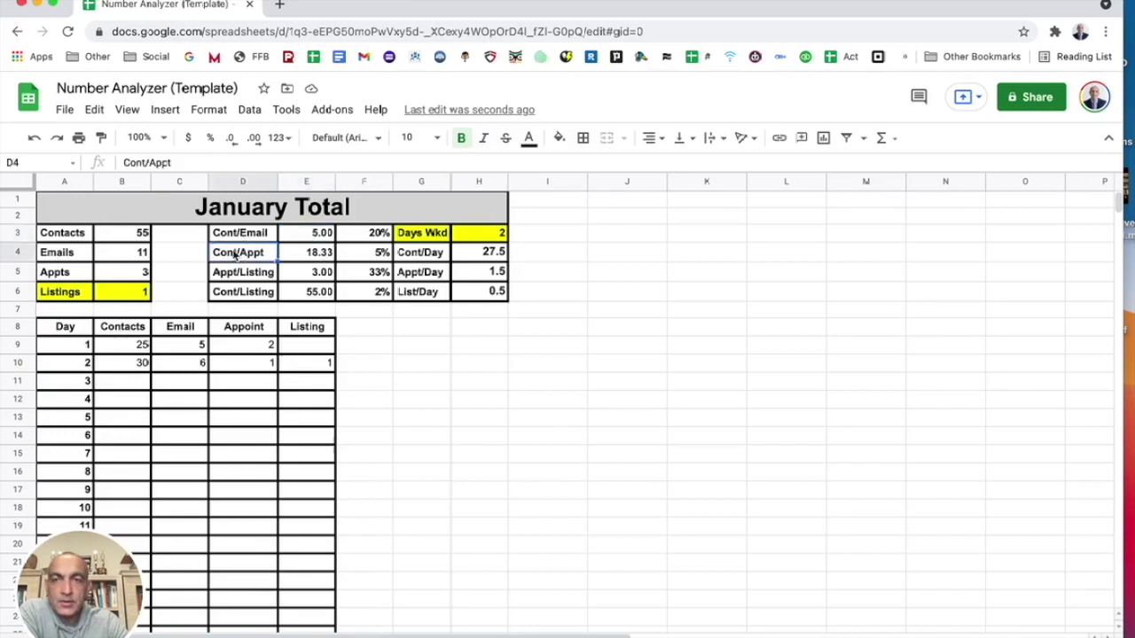
left_click(325, 258)
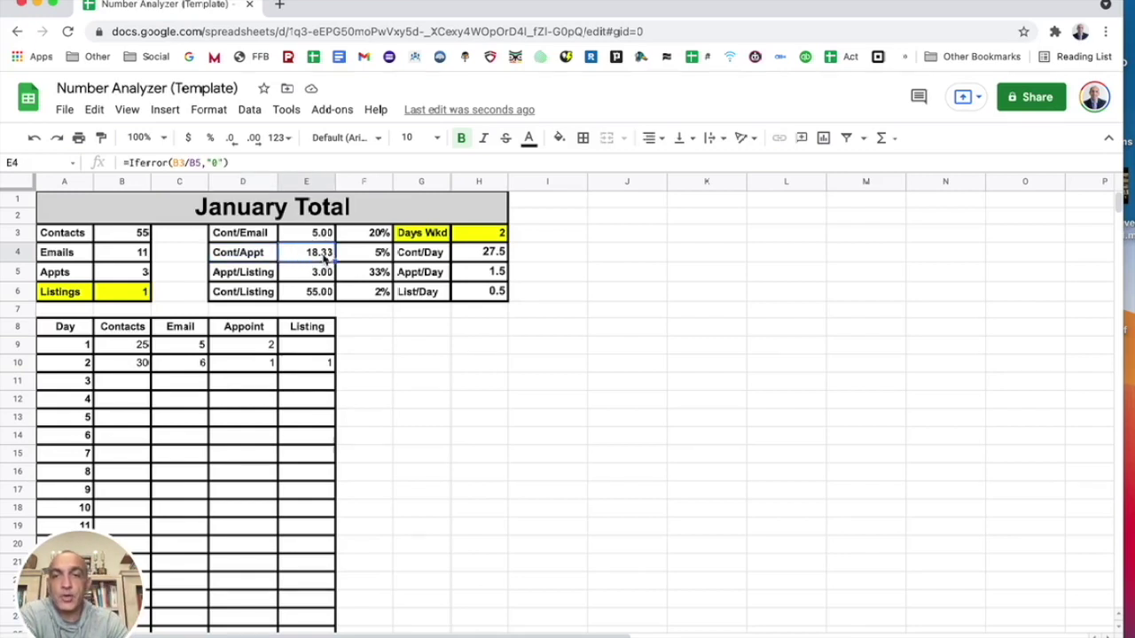
left_click(325, 273)
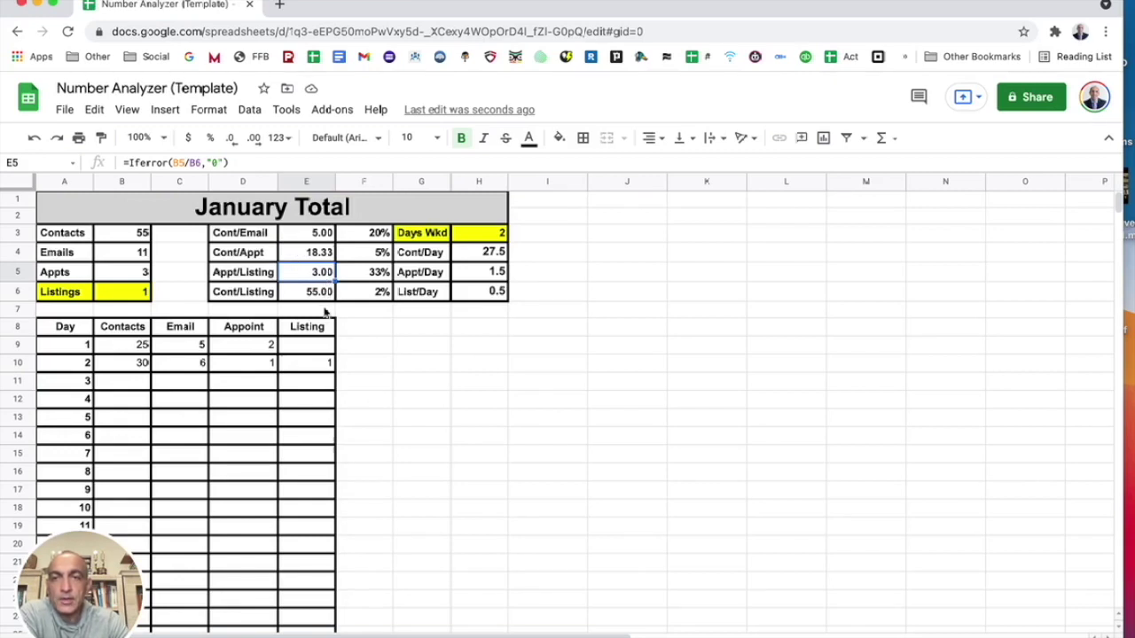
left_click(324, 295)
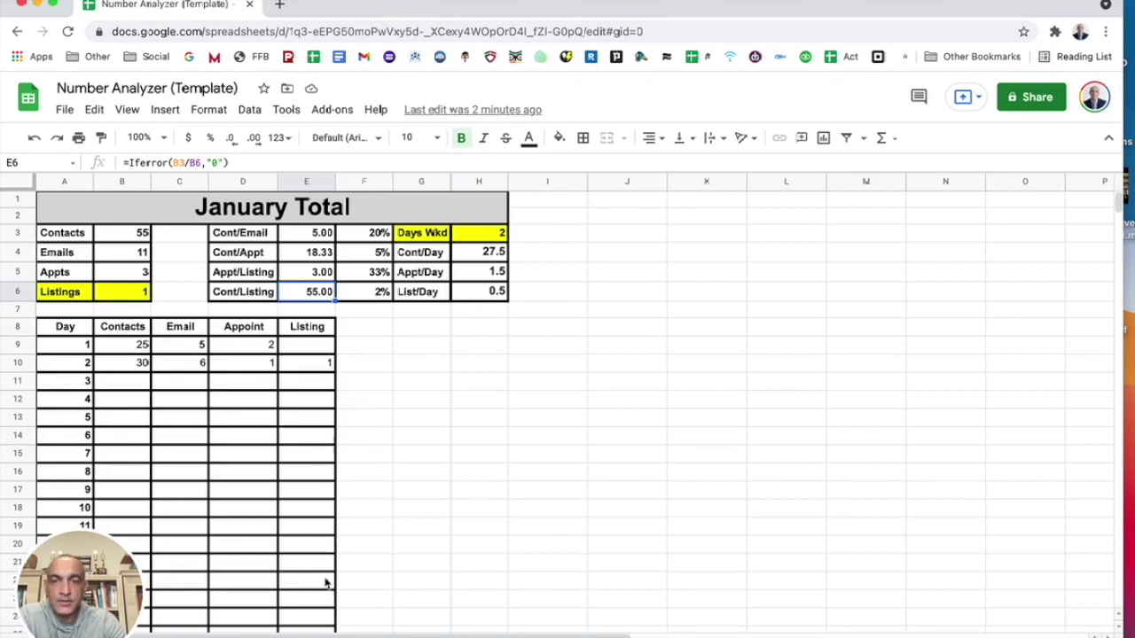
- Fill in the January day 5 row with 50 contacts, 2 emails, 1 appointment and 1 listing
scroll(183, 417, "down", 1)
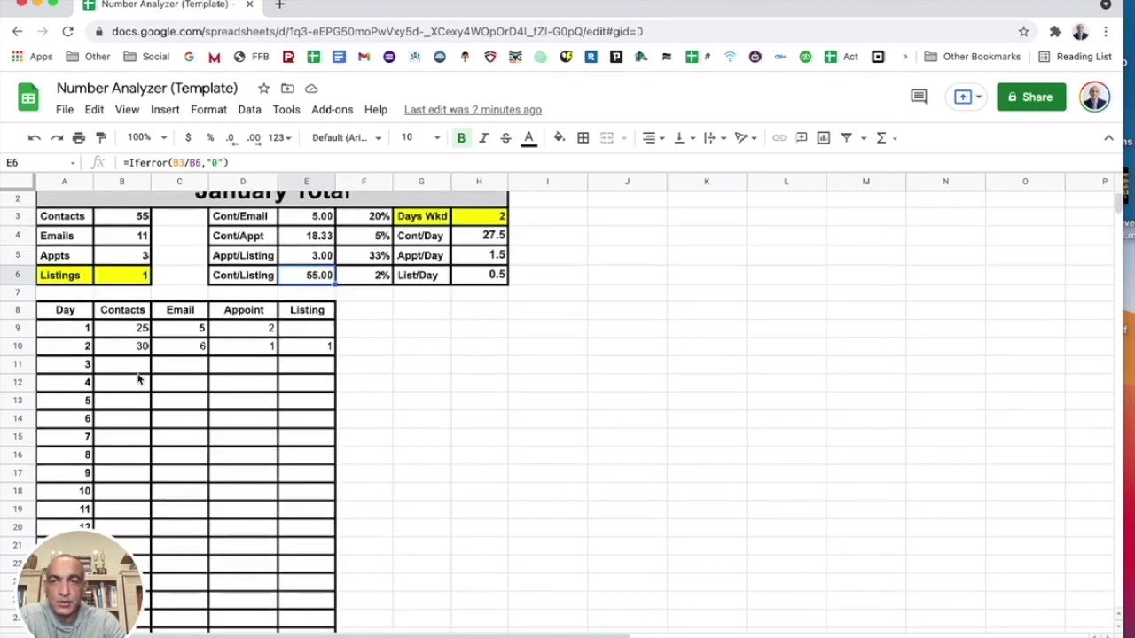
left_click(133, 368)
left_click(144, 351)
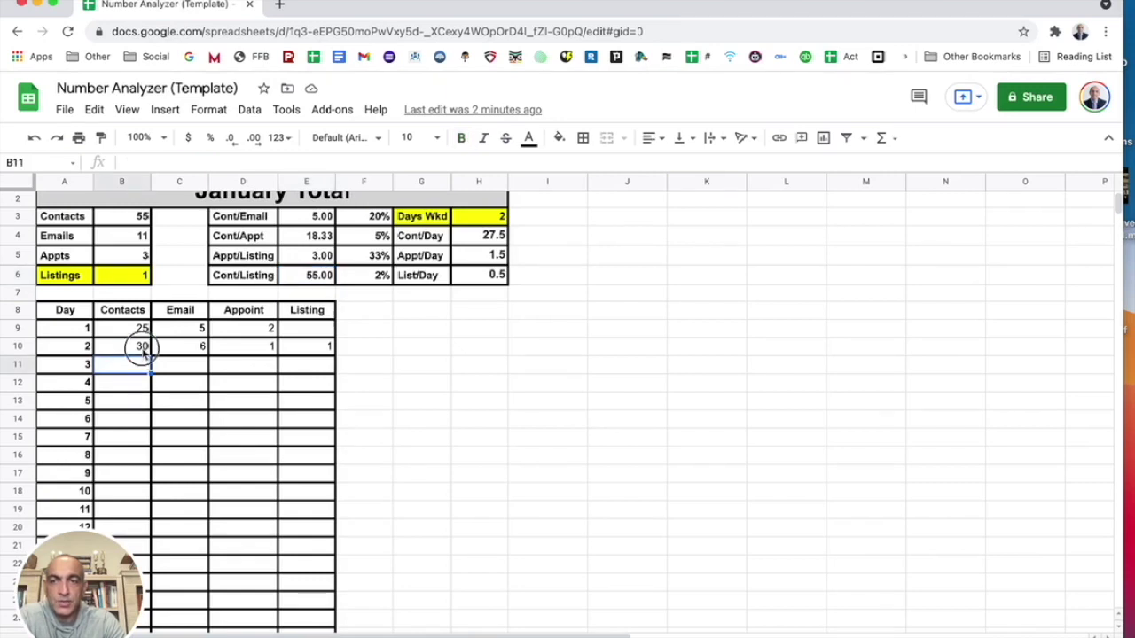
key("Down")
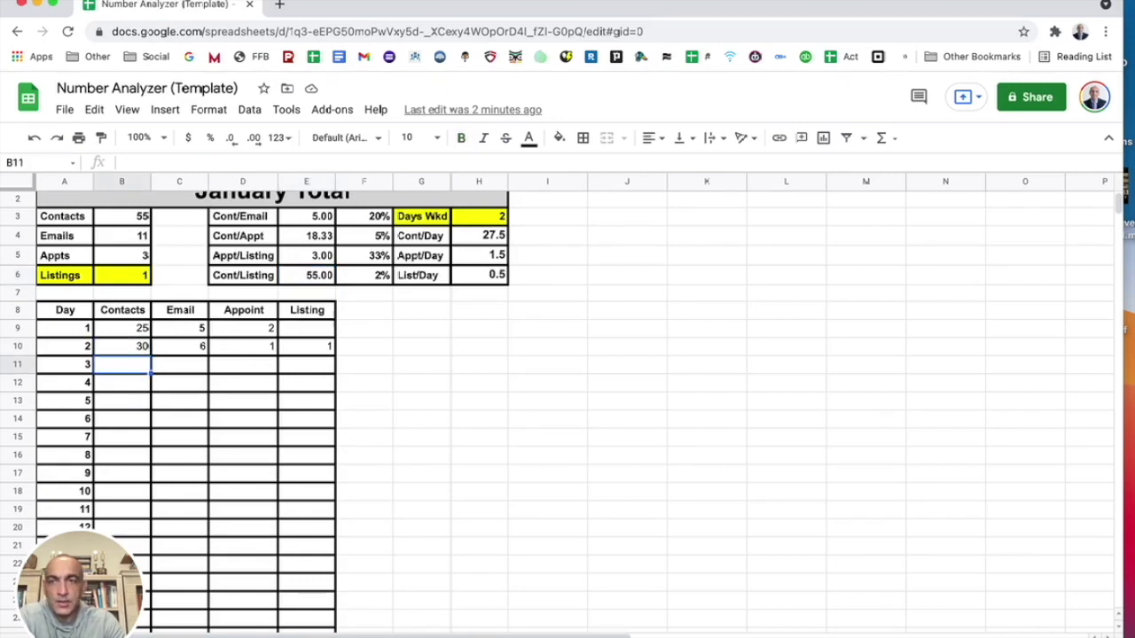
key("Down")
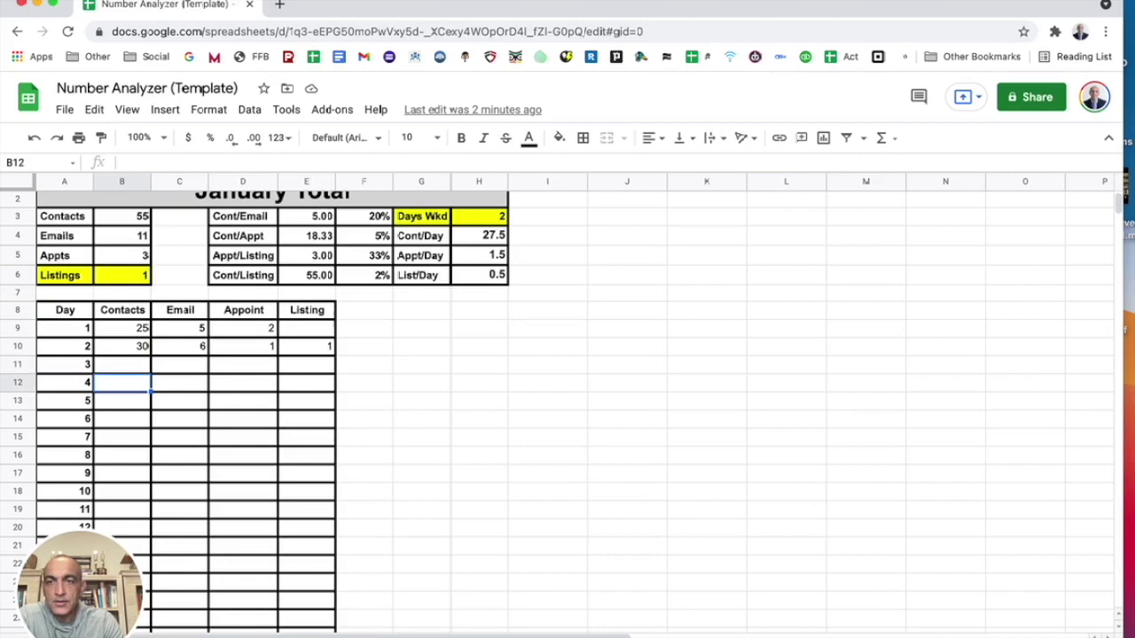
key("Down")
type("50")
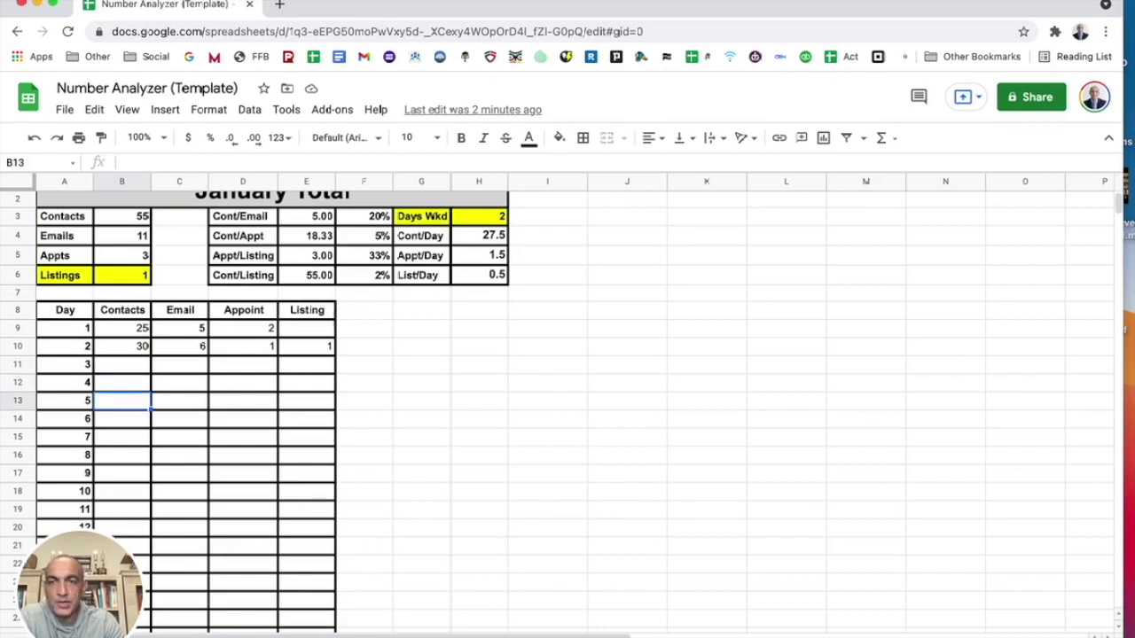
key("Tab")
type("2")
key("Tab")
type("1")
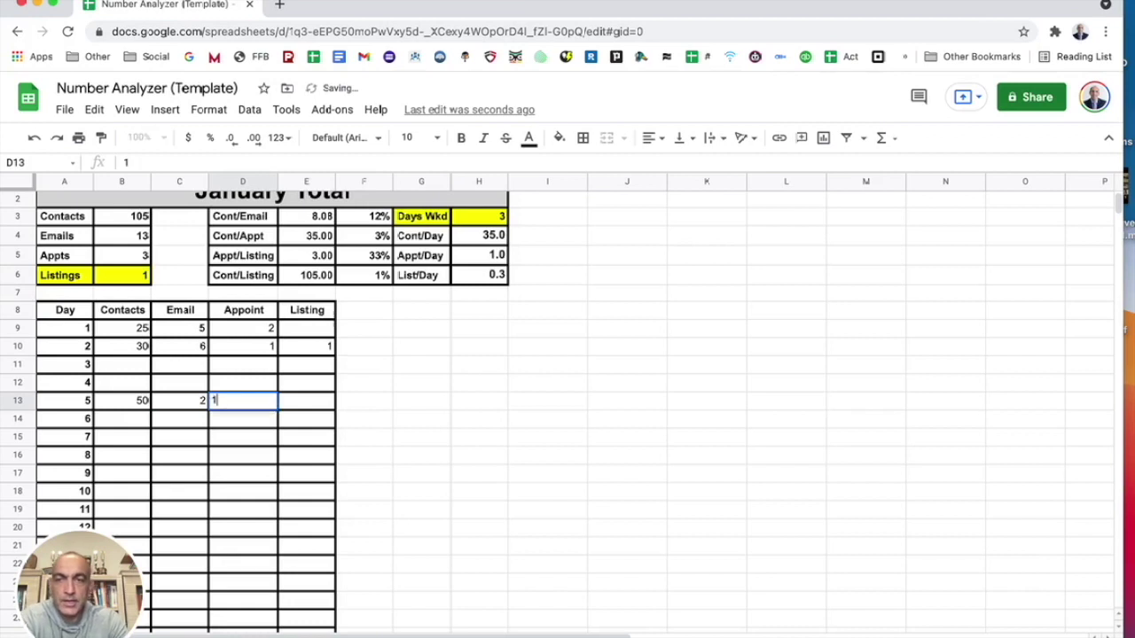
key("Tab")
type("1")
key("Return")
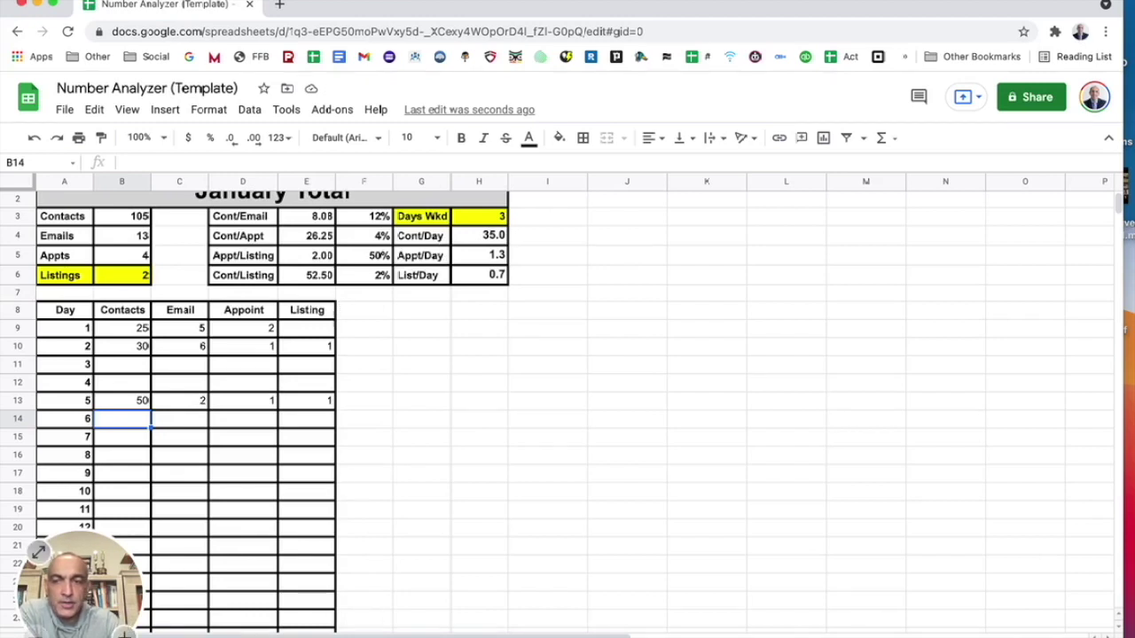
- Switch to the Year To Date sheet and examine the monthly contacts-per-email ratios and percentages
key("ctrl+shift+Page_Down")
scroll(636, 288, "up", 1)
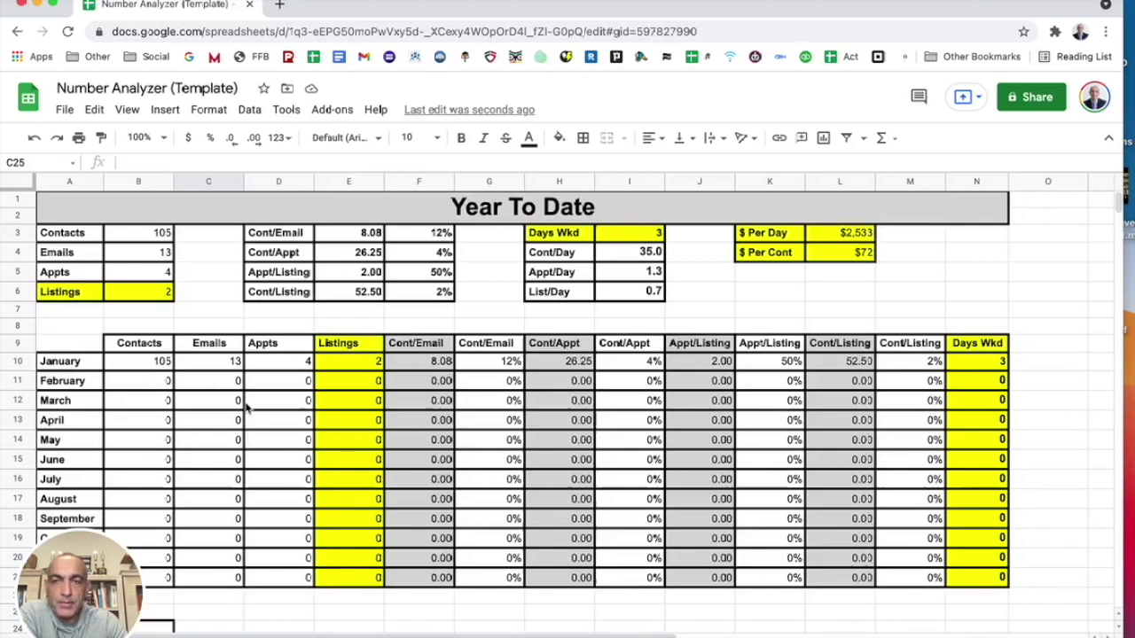
left_click(440, 365)
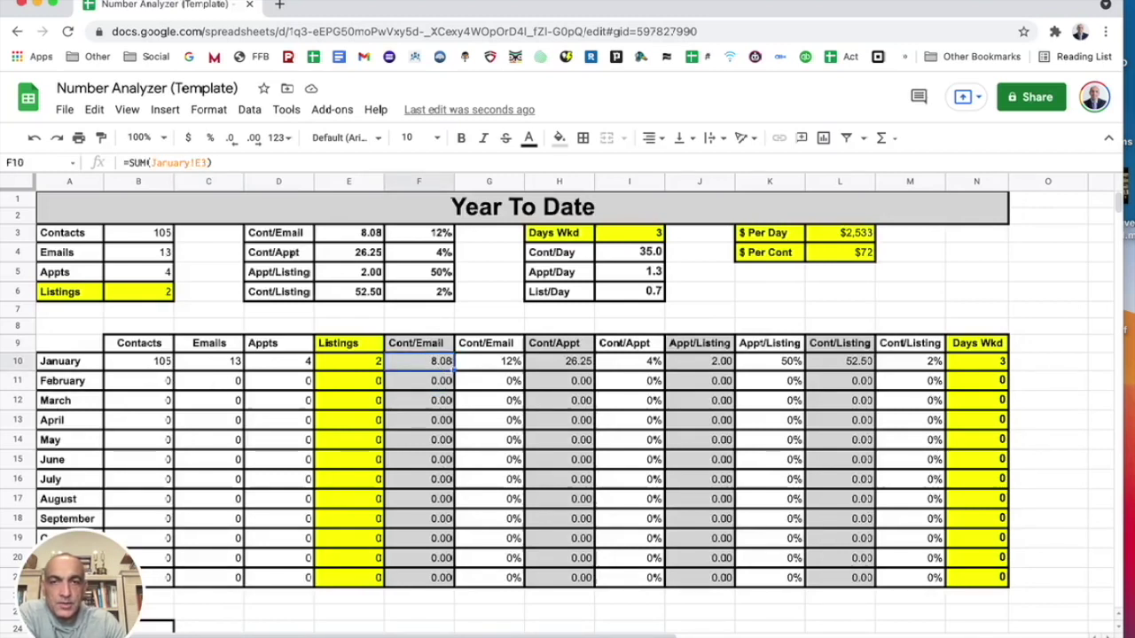
left_click(420, 380)
left_click(420, 400)
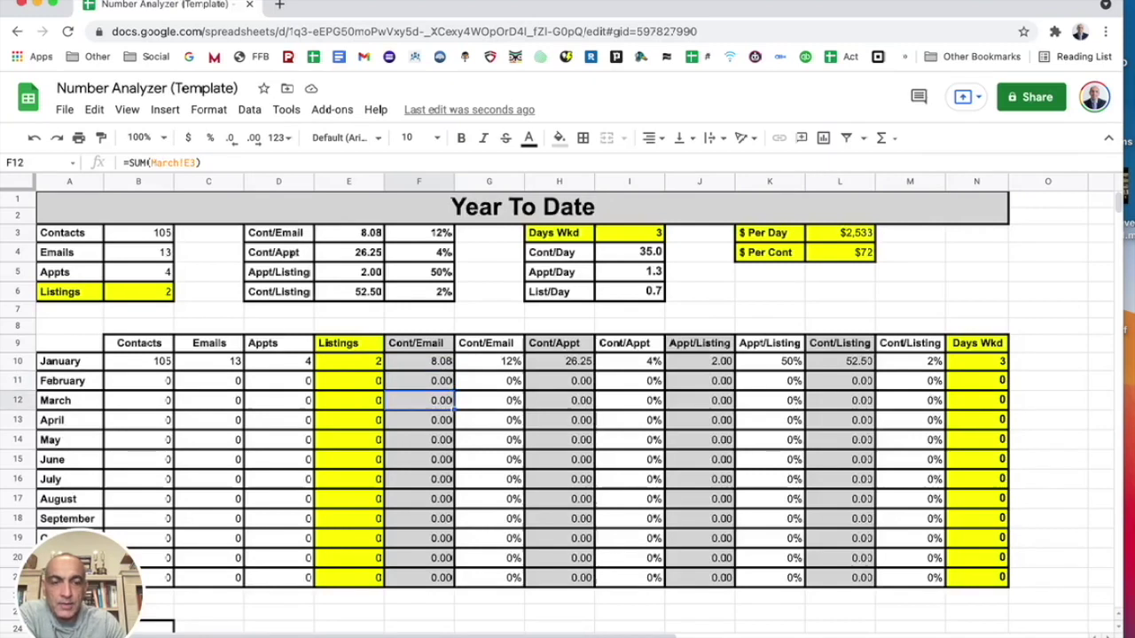
left_click(419, 380)
left_click(488, 361)
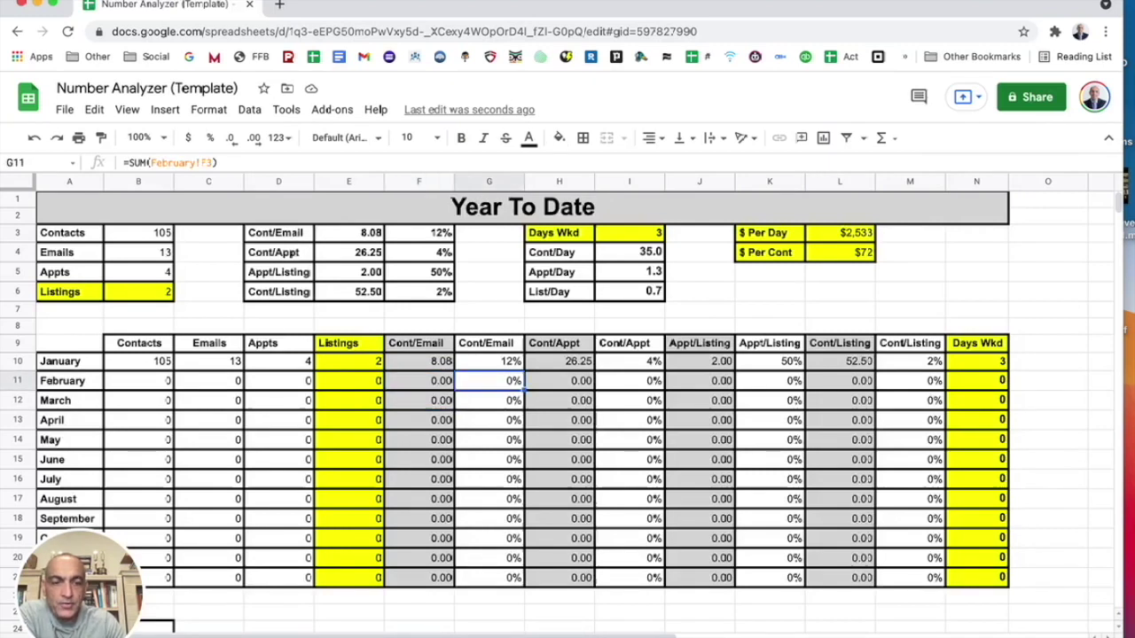
- Examine the monthly contacts-per-appointment and appointments-per-listing ratios in the Year To Date table
left_click(559, 361)
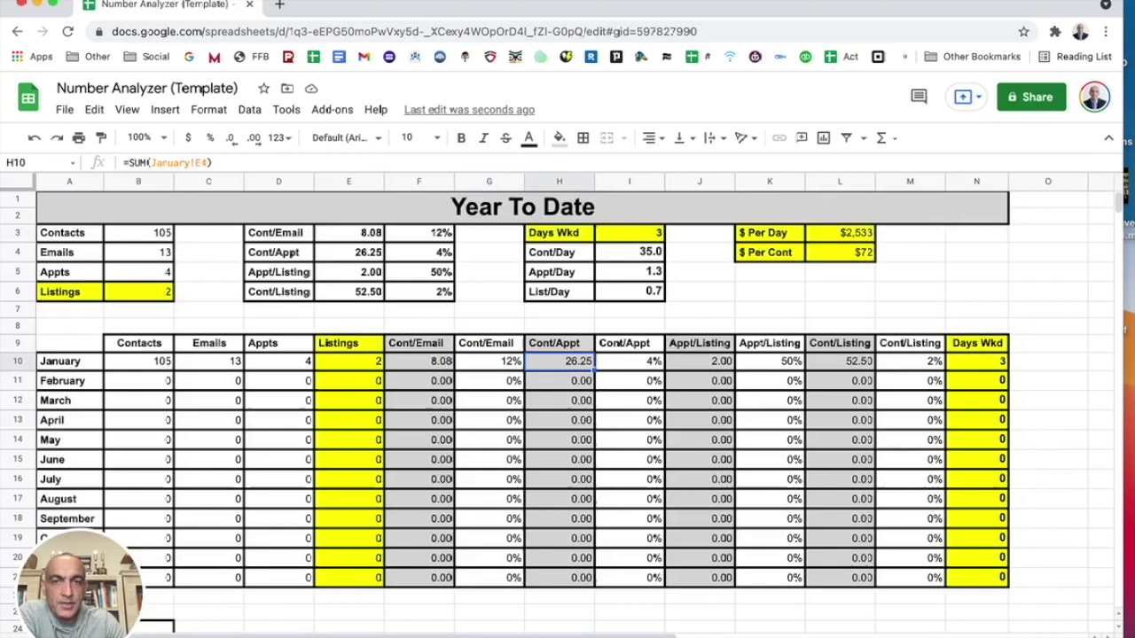
left_click(629, 361)
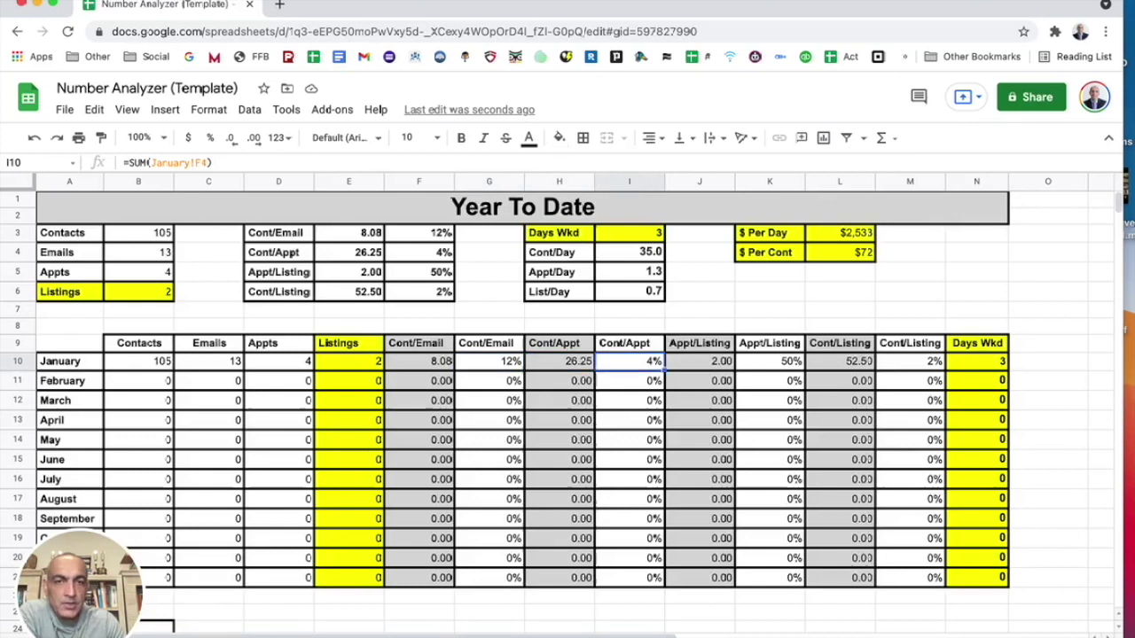
left_click(698, 361)
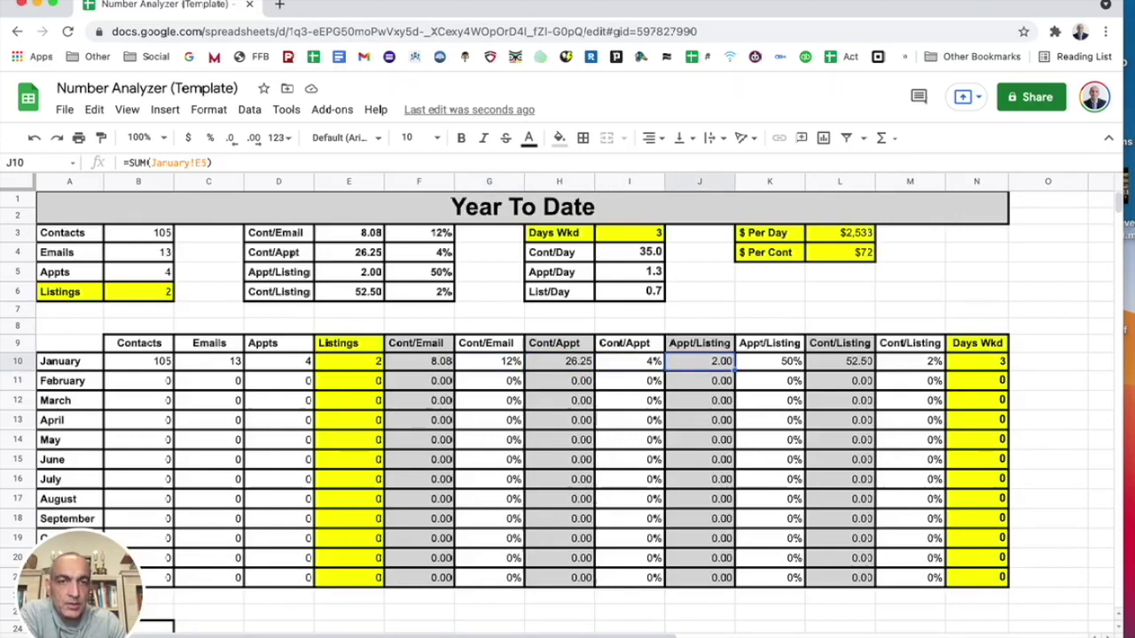
left_click(698, 381)
left_click(698, 400)
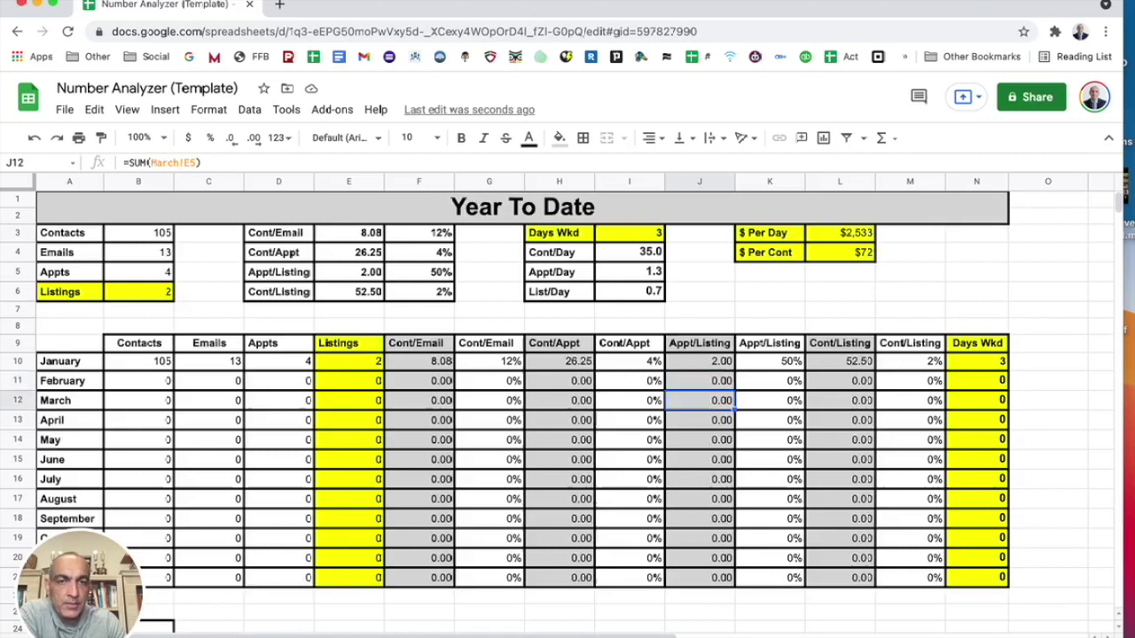
left_click(727, 380)
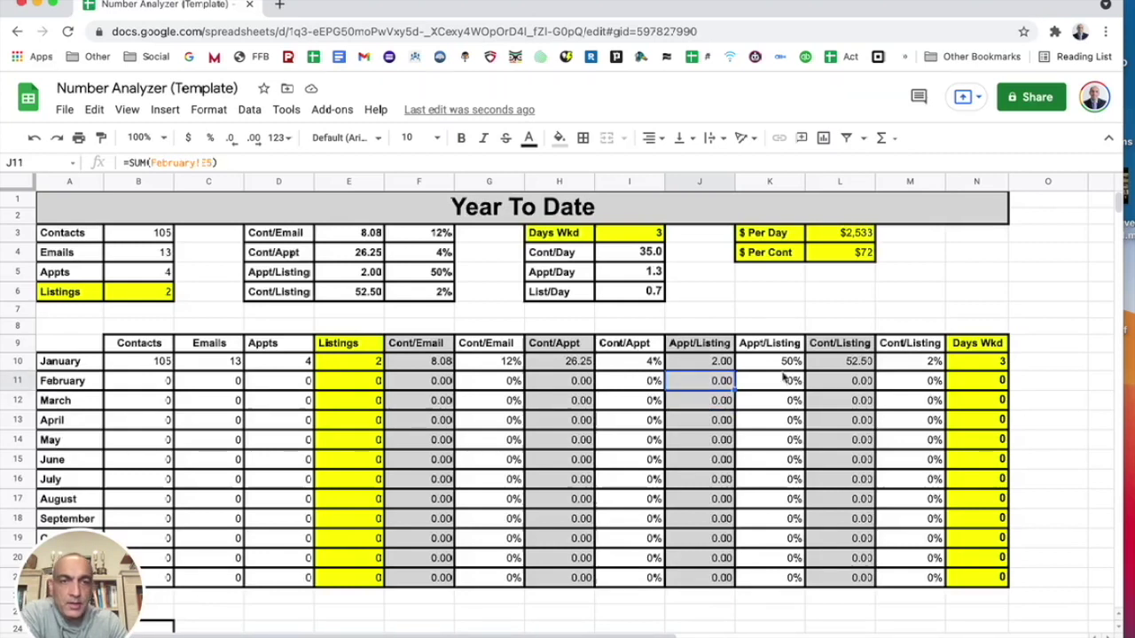
- Examine the monthly and year-to-date days worked and the per-day averages for contacts, appointments and listings
left_click(977, 363)
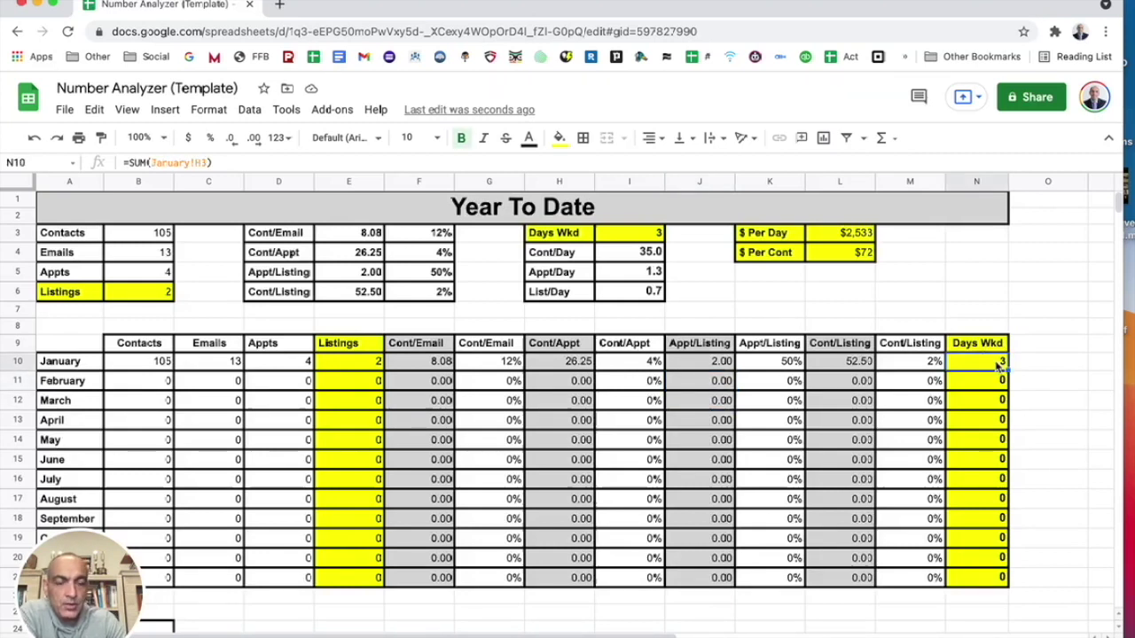
key("Down")
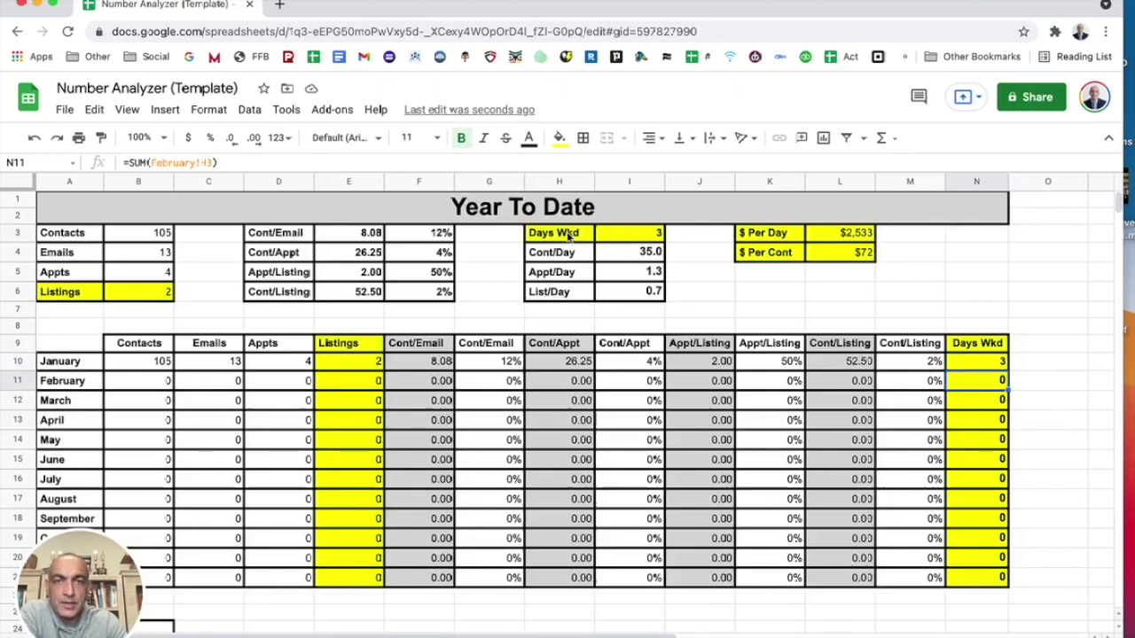
left_click(639, 240)
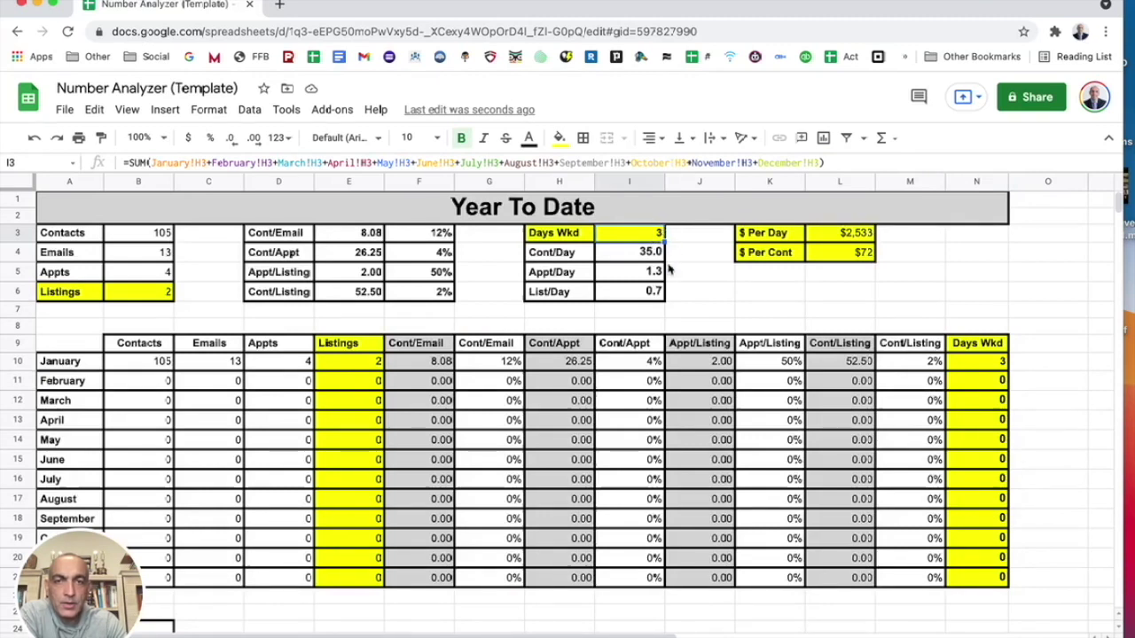
key("Down")
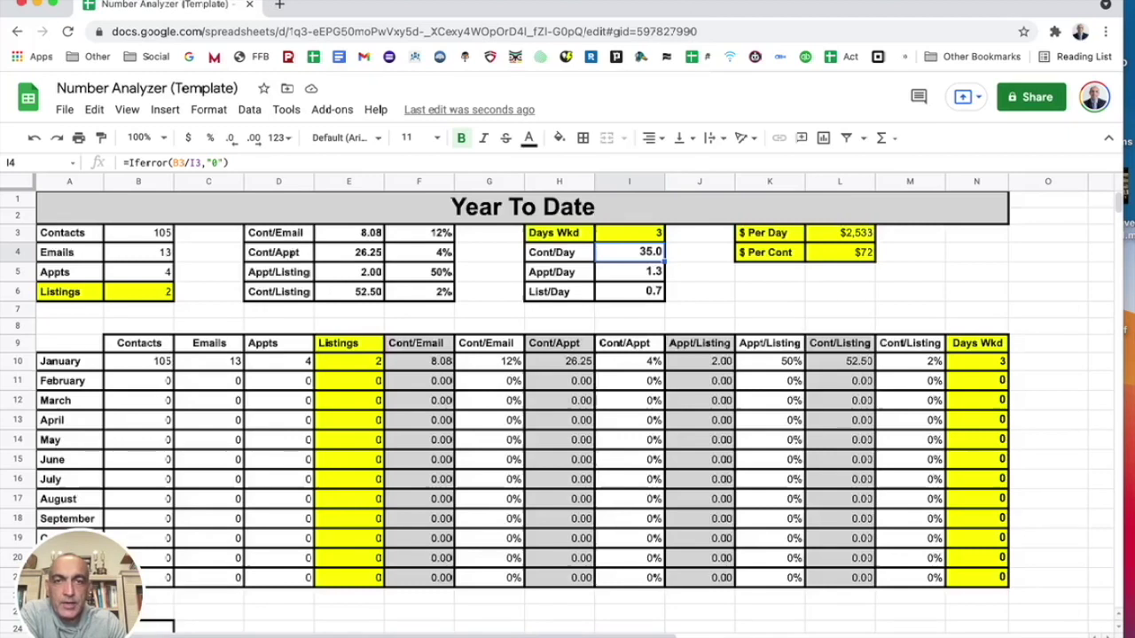
key("Down")
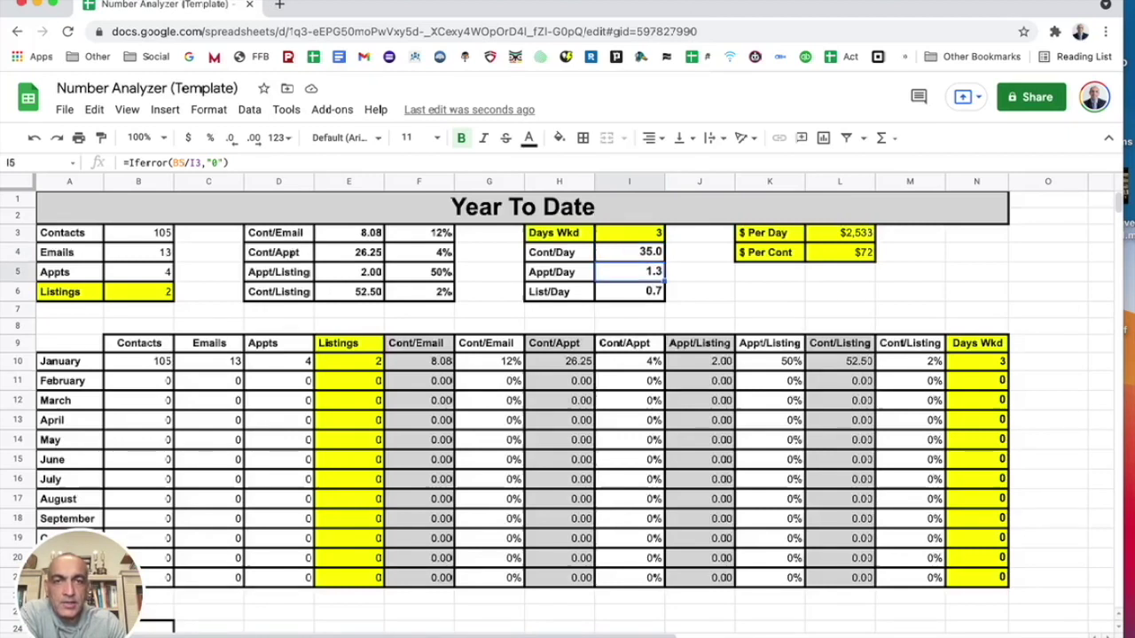
left_click(630, 291)
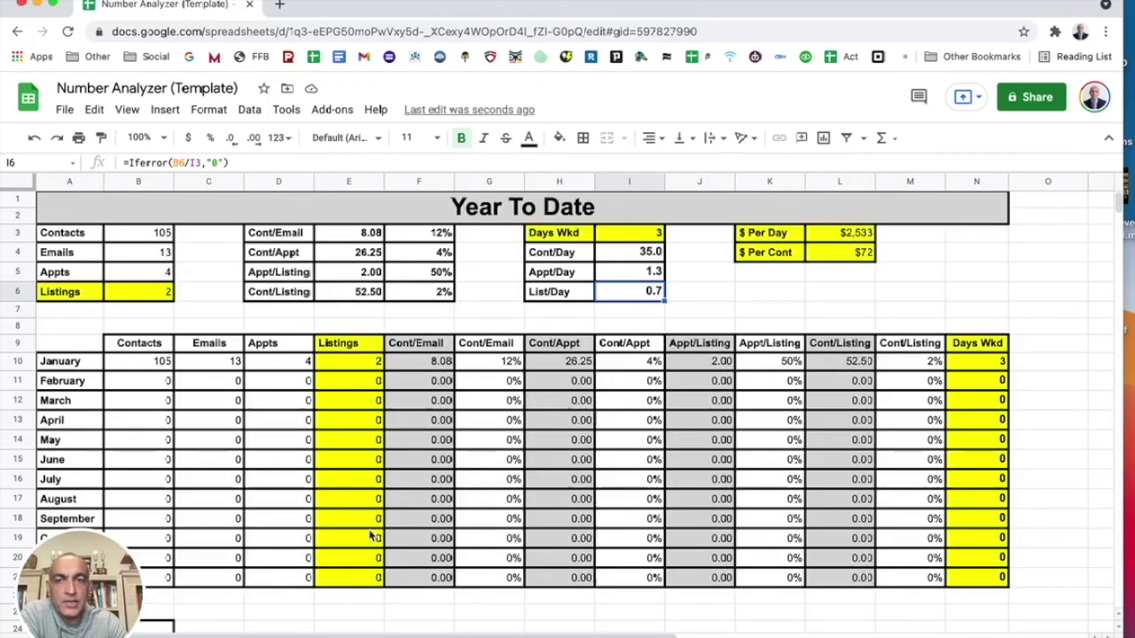
- Examine the dollars-per-day and dollars-per-contact formulas in the Year To Date summary
scroll(371, 534, "down", 1)
scroll(370, 534, "up", 1)
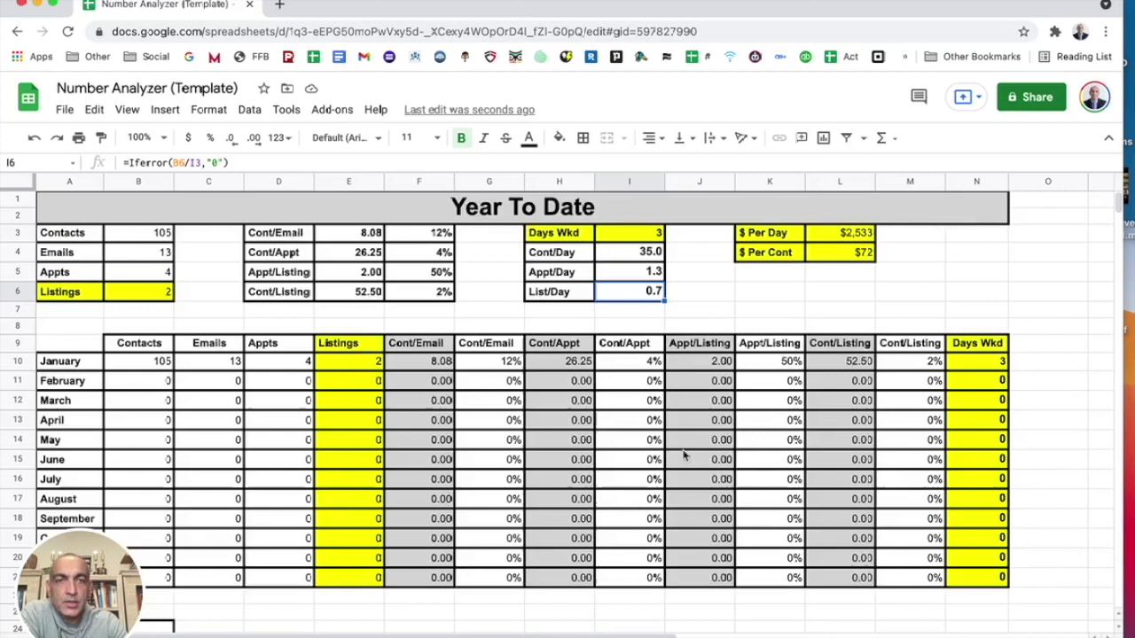
left_click(858, 238)
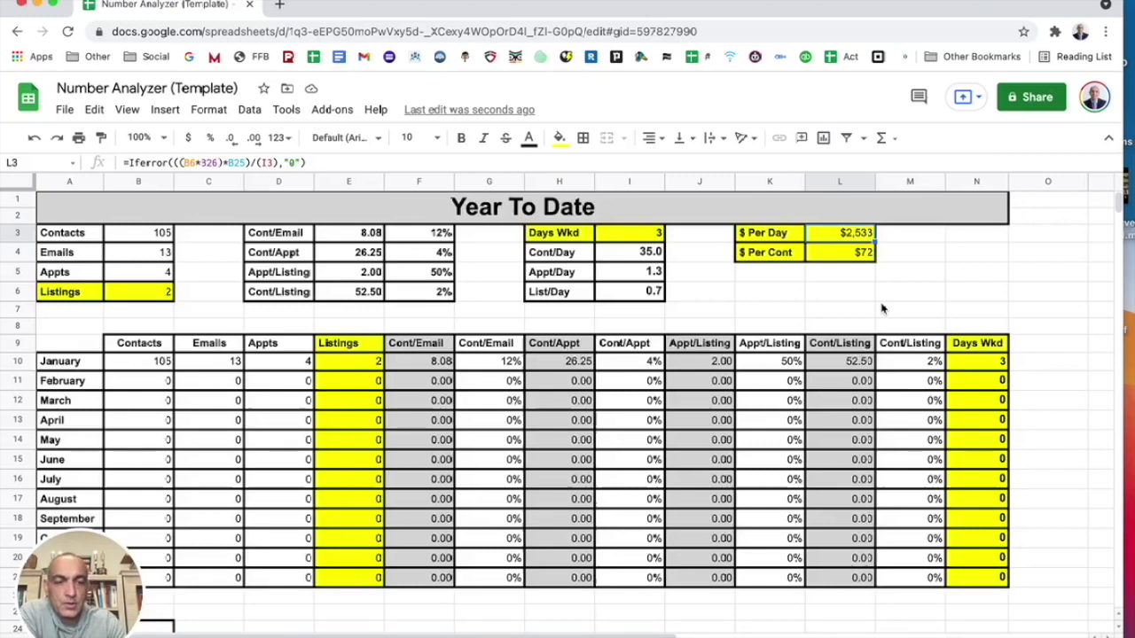
key("Down")
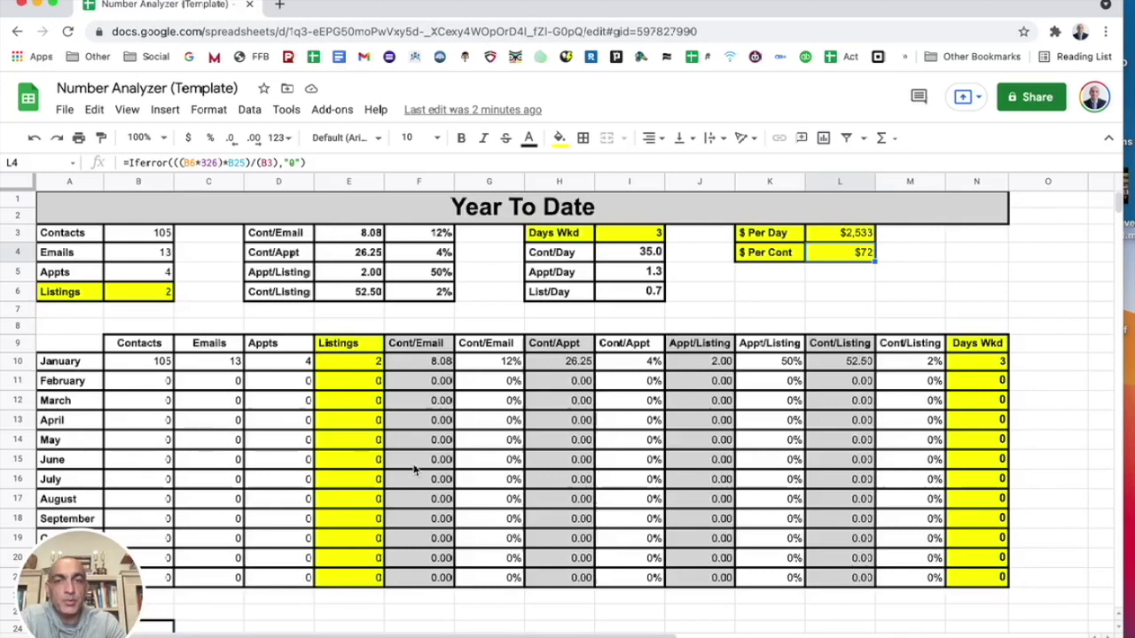
- Look over the Year To Date monthly table through December and the Agent Input values for listings closed and average commission
left_click(493, 346)
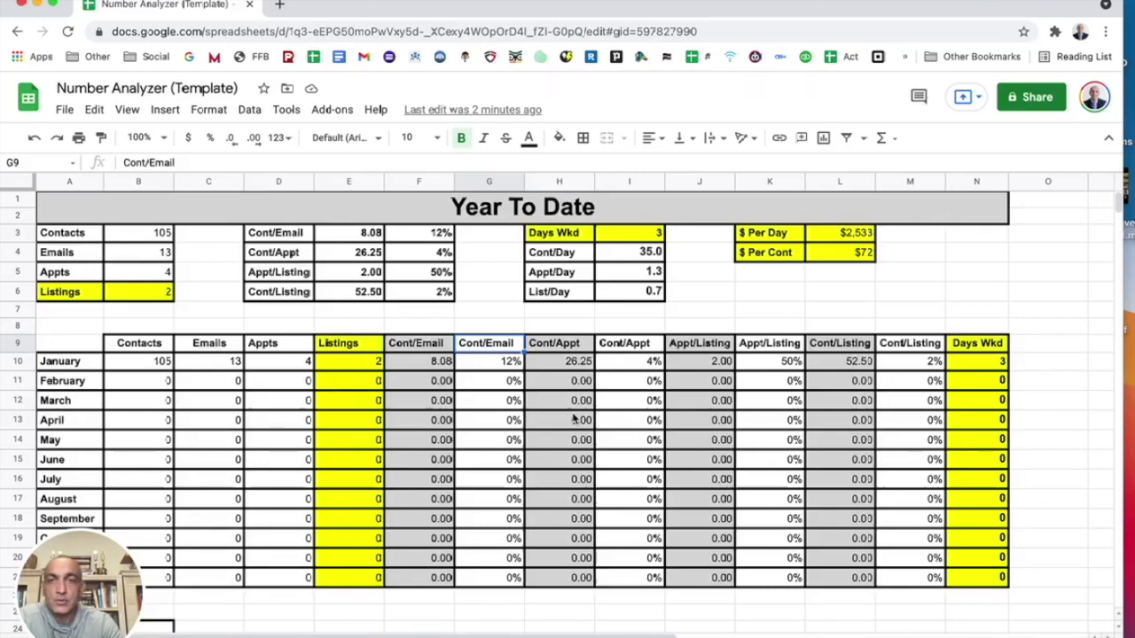
scroll(693, 436, "down", 5)
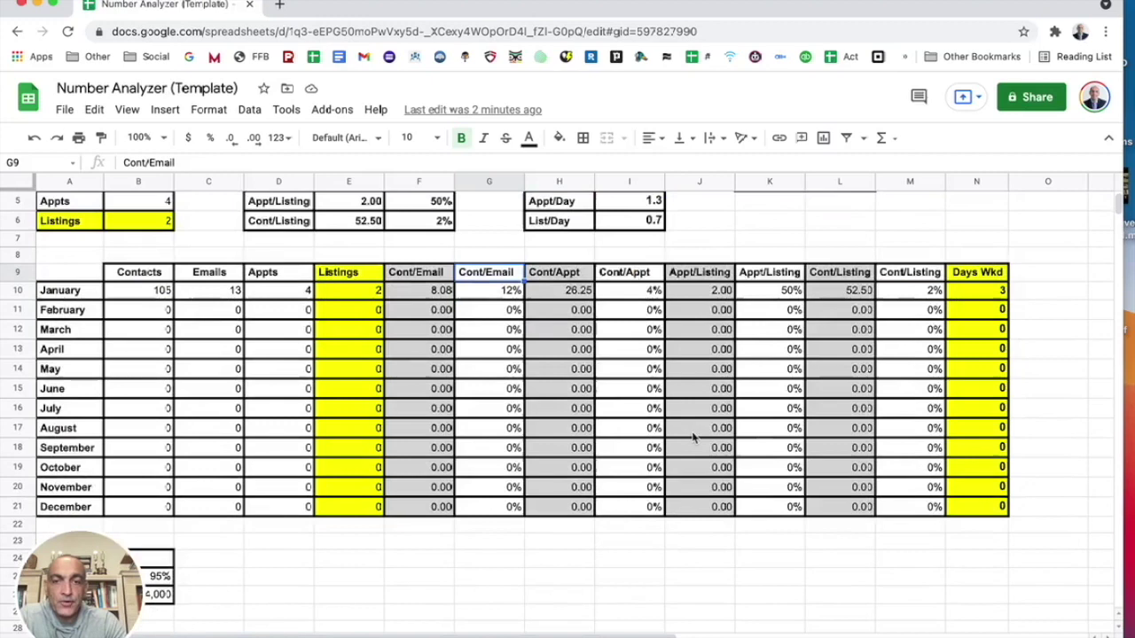
scroll(694, 436, "down", 1)
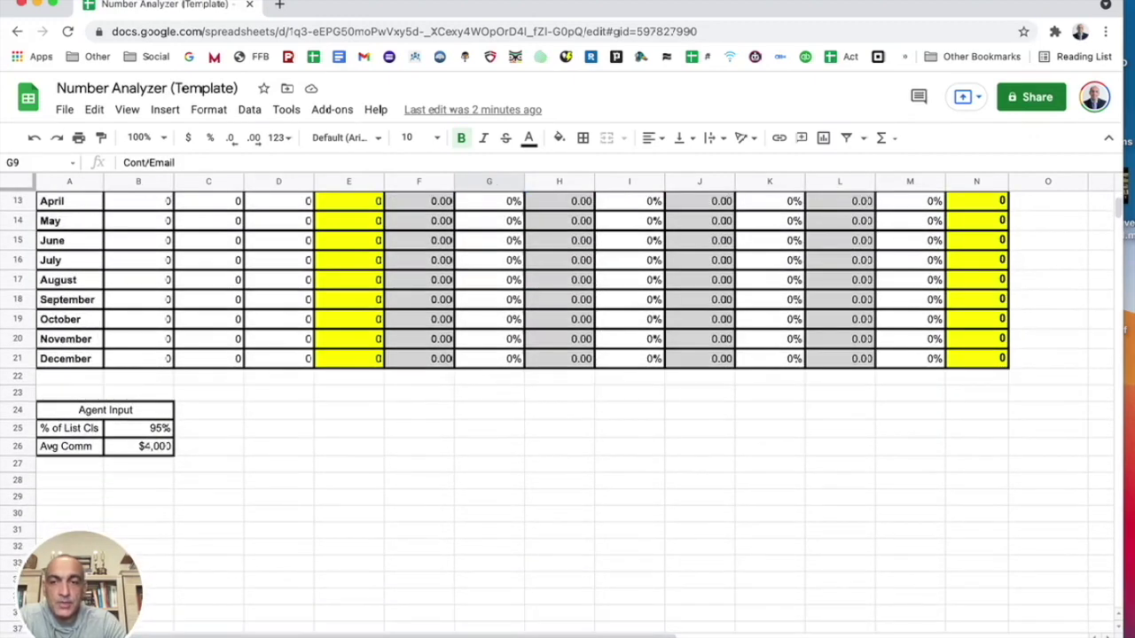
scroll(689, 386, "up", 5)
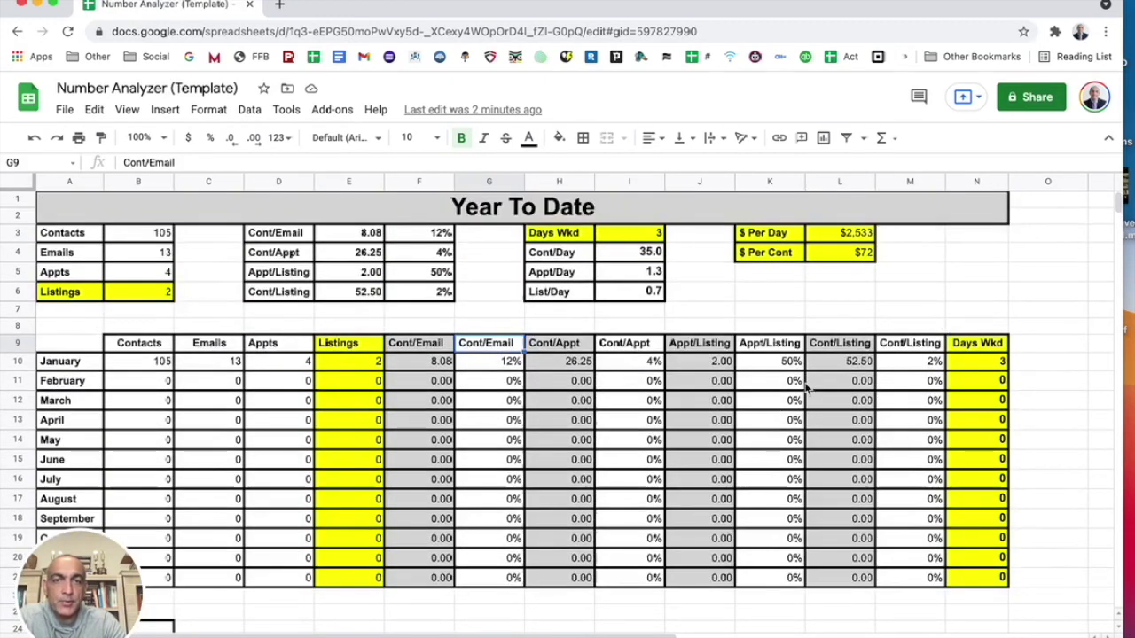